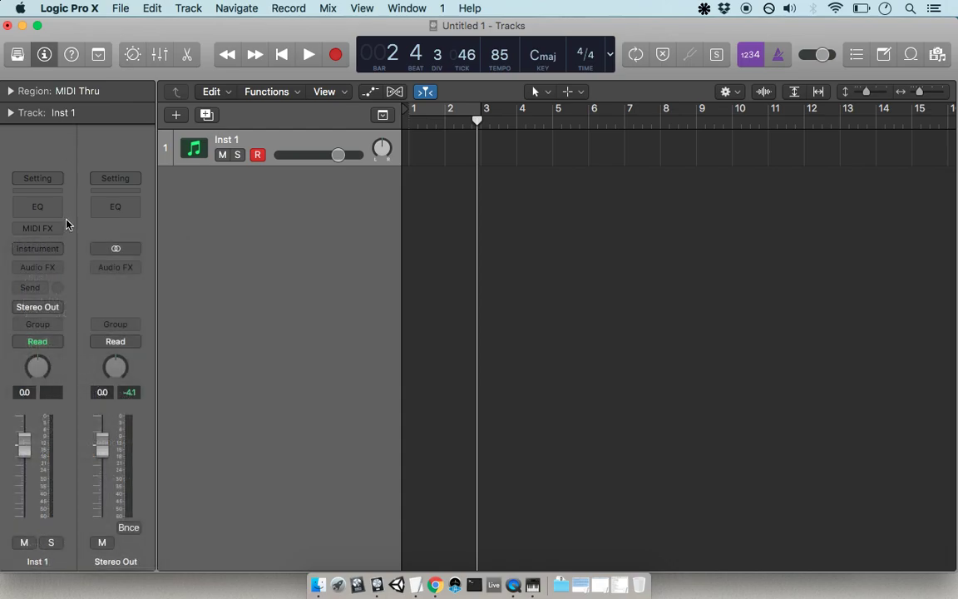
Load the u-he Zebra2 AU instrument in stereo on the Inst 1 track and show its Synthesis page
click(58, 248)
mouse_move(25, 478)
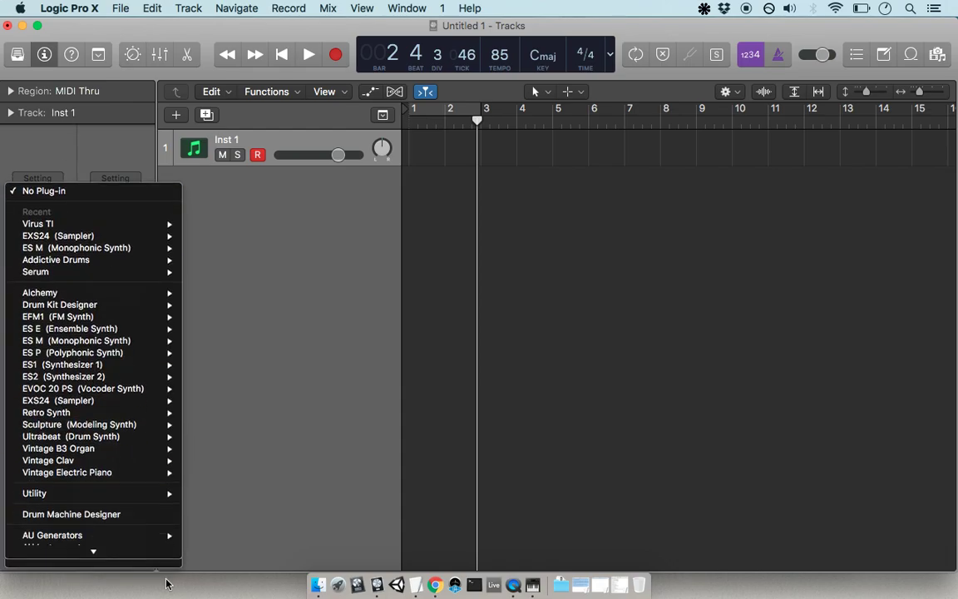
mouse_move(104, 540)
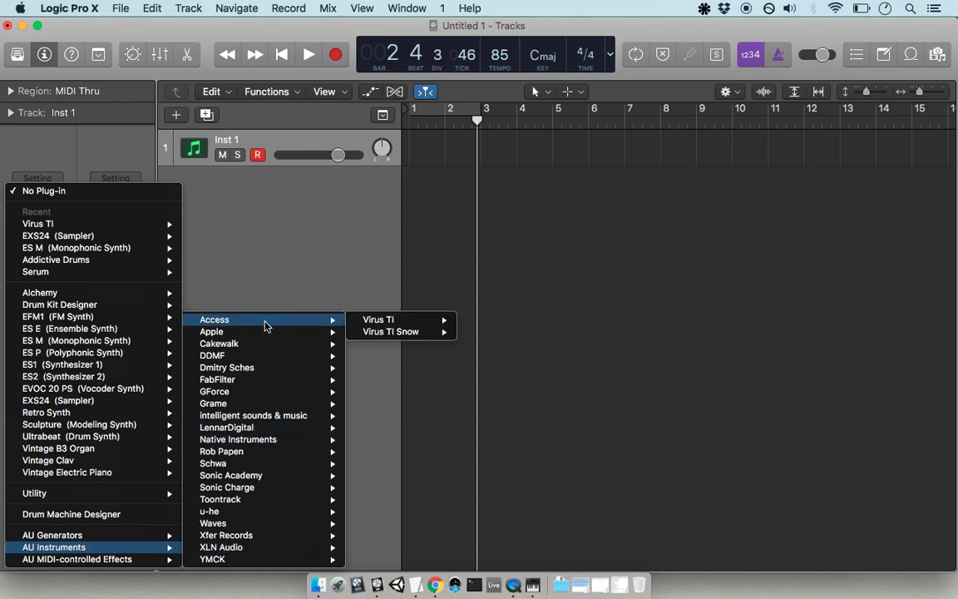
mouse_move(262, 331)
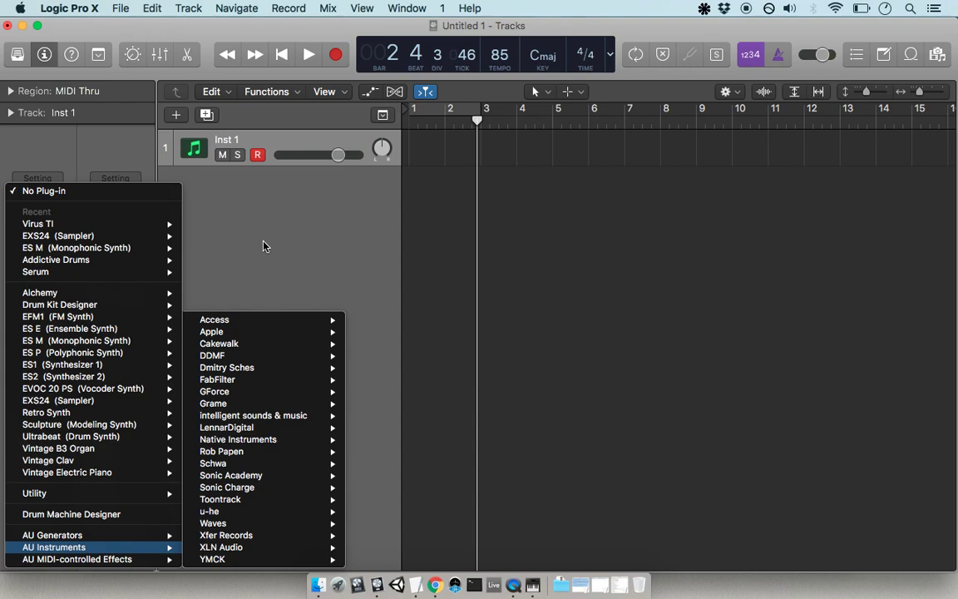
mouse_move(226, 513)
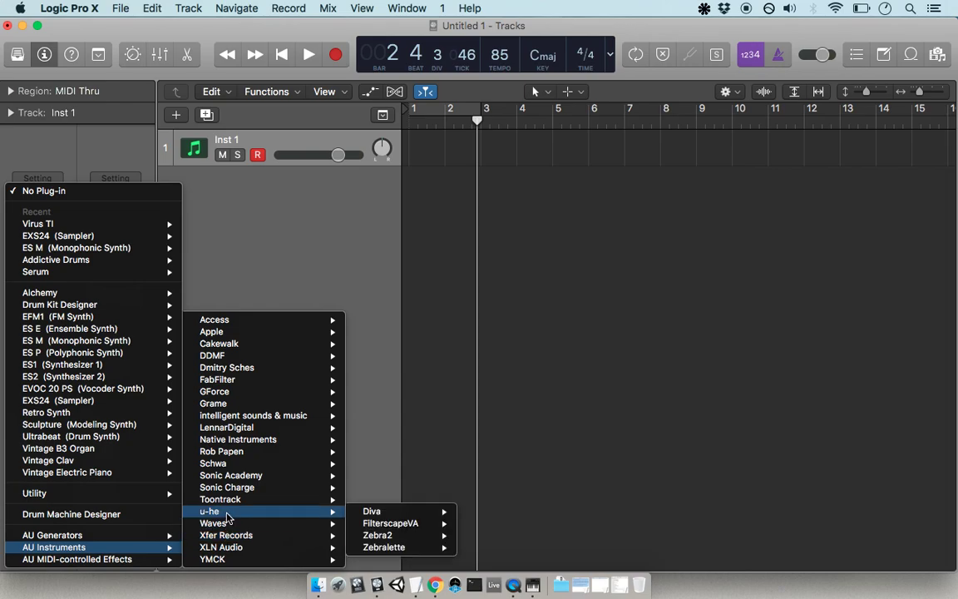
mouse_move(387, 535)
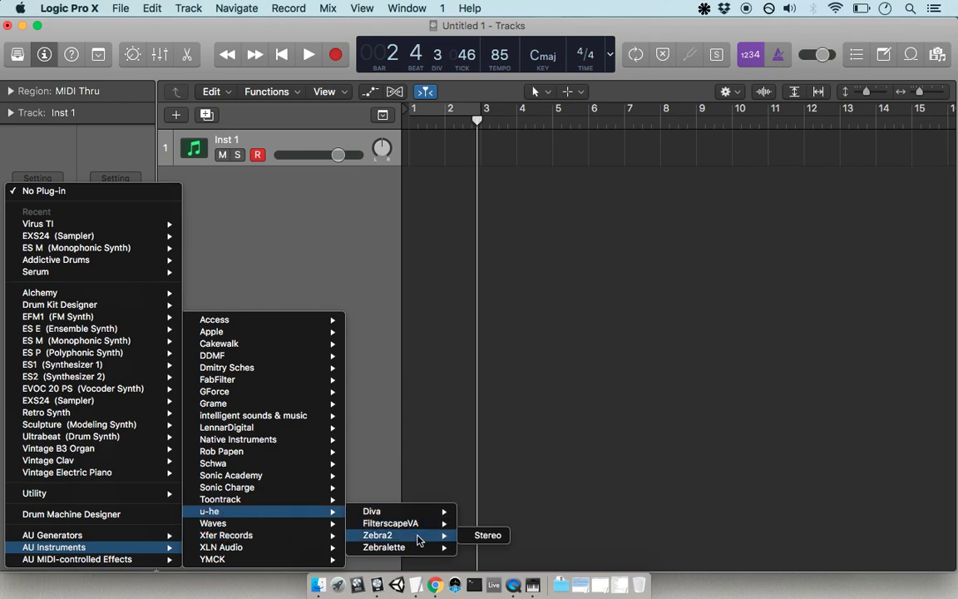
click(492, 536)
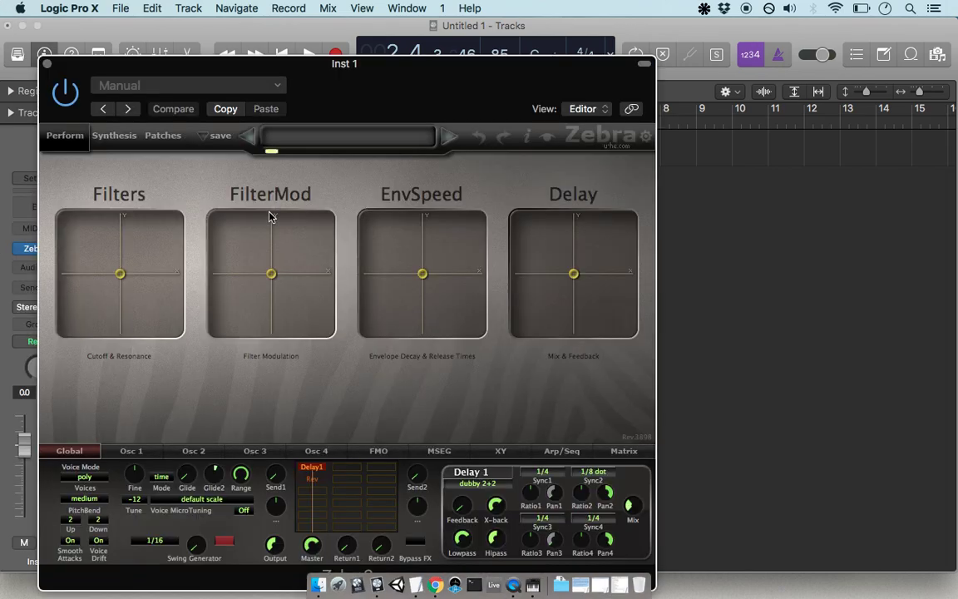
click(108, 134)
drag(311, 61, 455, 42)
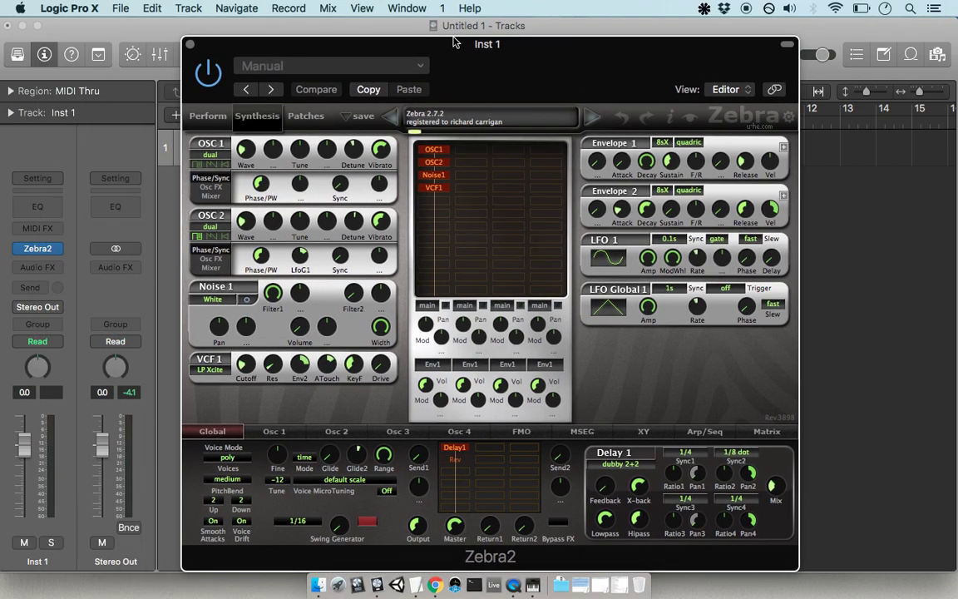
Remove the VCF1 and Noise1 modules from the first lane of Zebra2's main grid
click(431, 188)
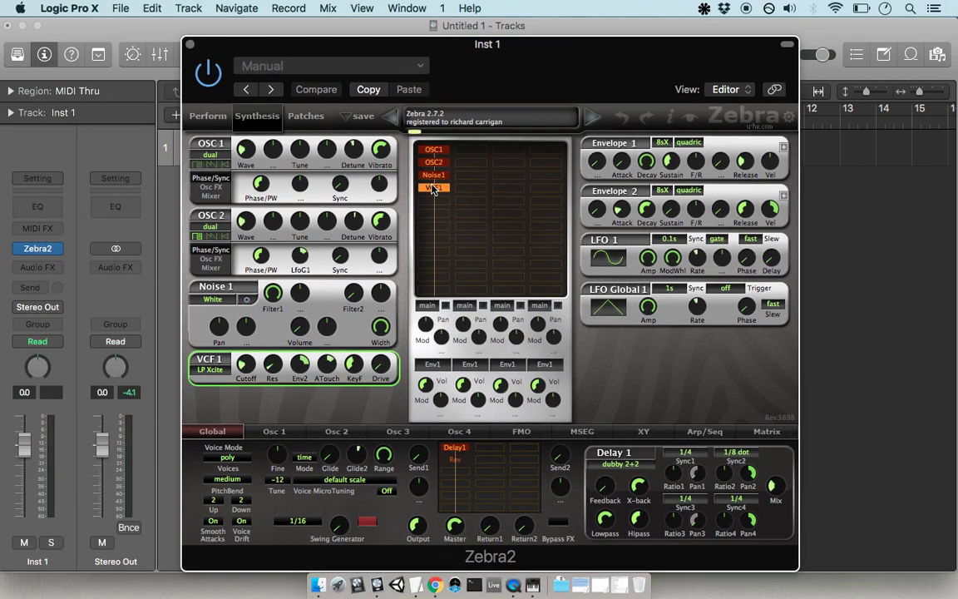
right_click(432, 185)
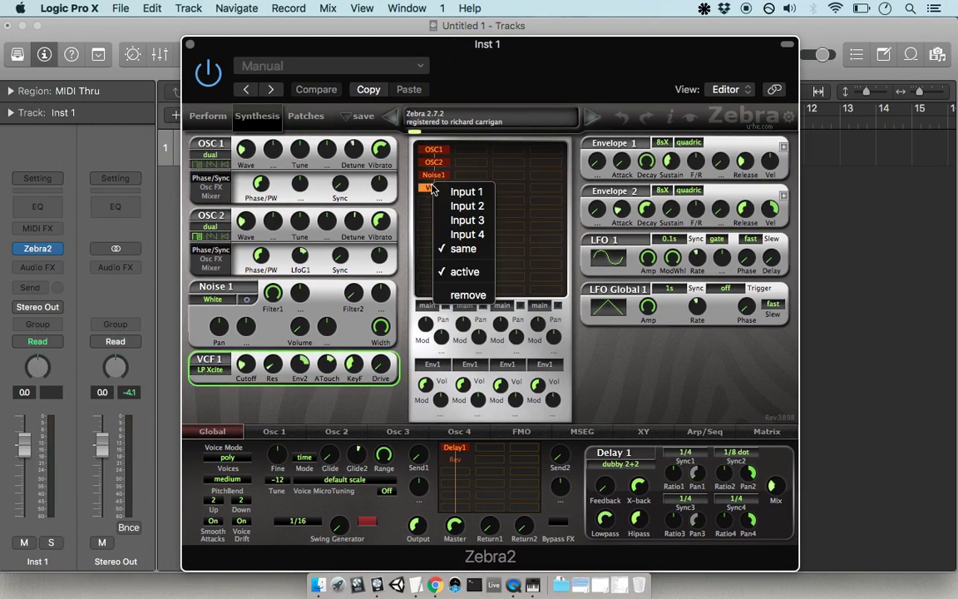
click(450, 174)
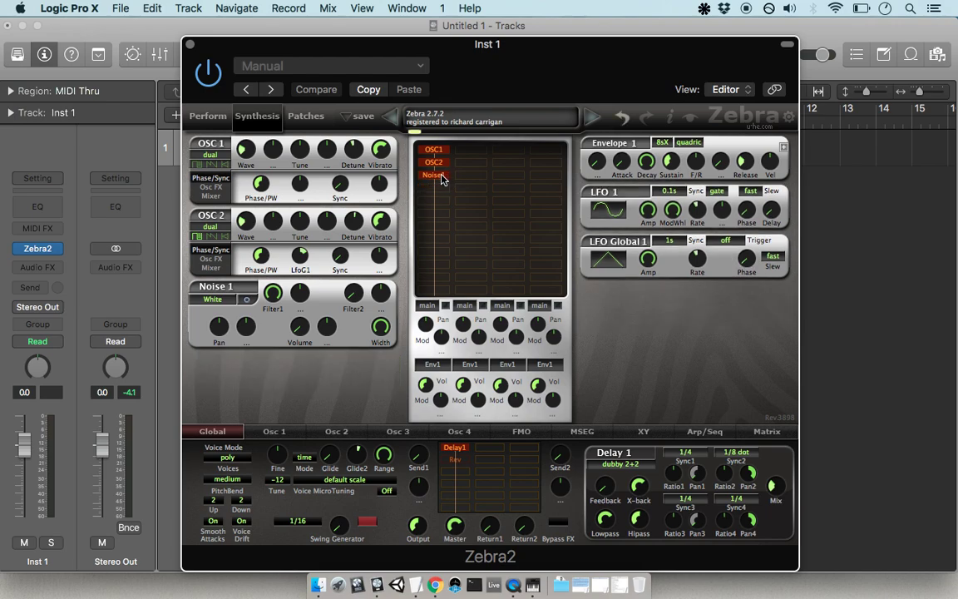
right_click(442, 176)
click(470, 286)
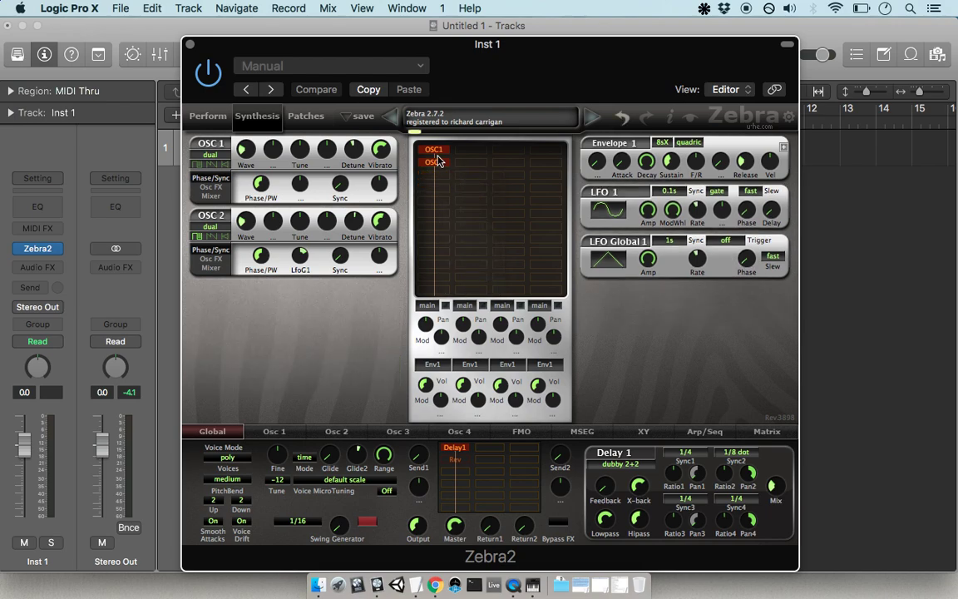
Add a VCF3 module below OSC2 in the grid and set its filter type to AP Phaser 8
click(436, 161)
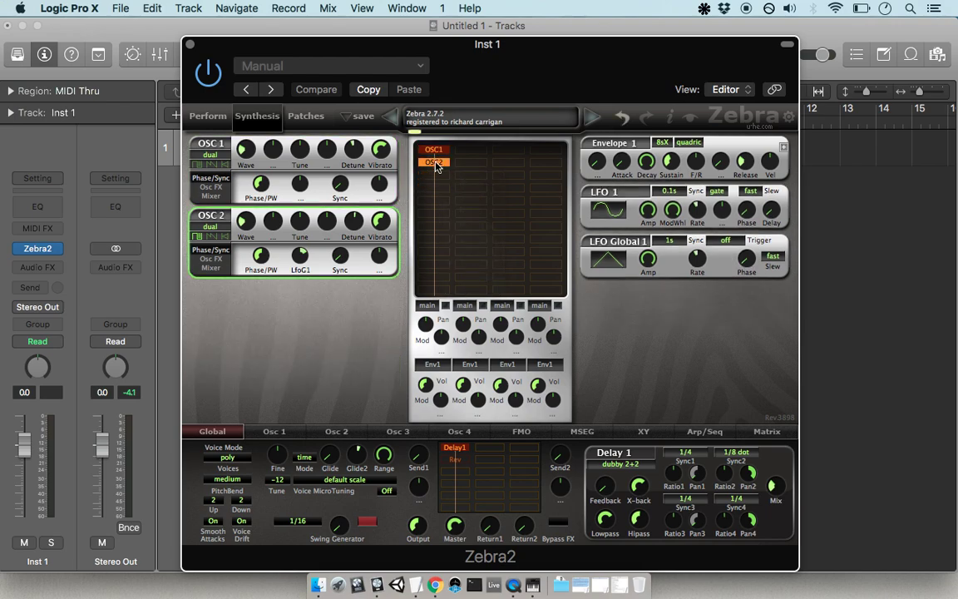
right_click(436, 162)
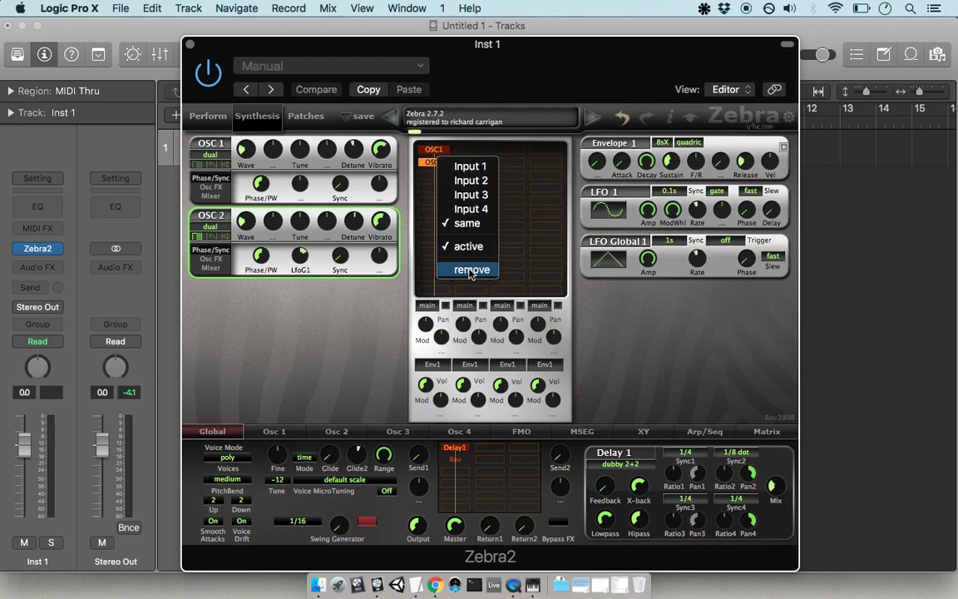
click(424, 174)
click(427, 174)
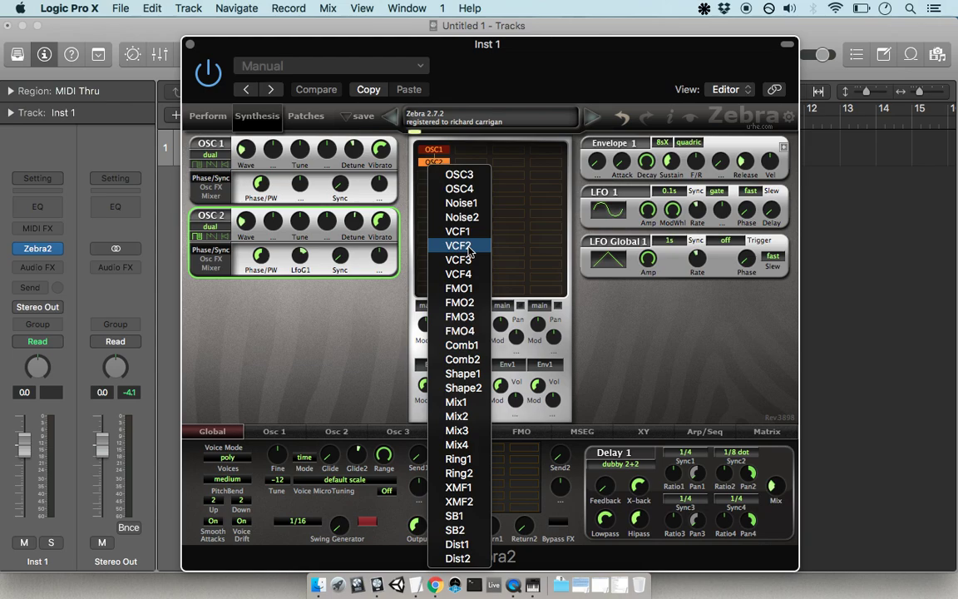
click(466, 262)
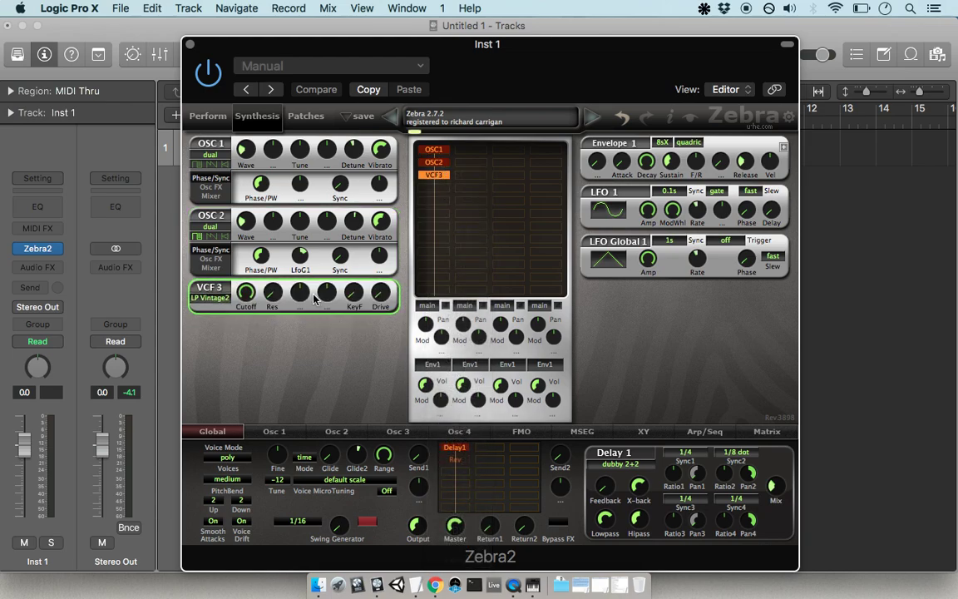
click(201, 298)
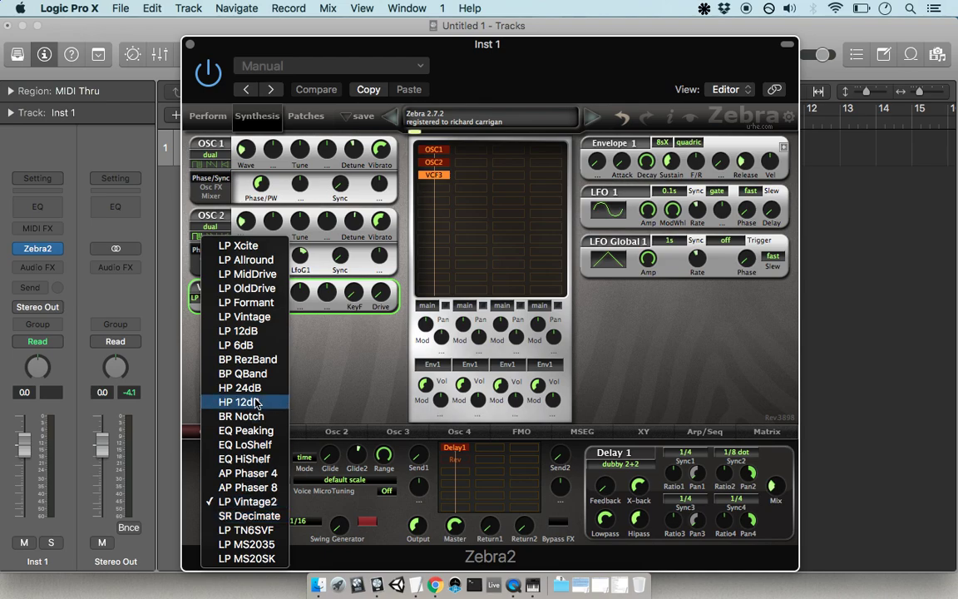
click(245, 487)
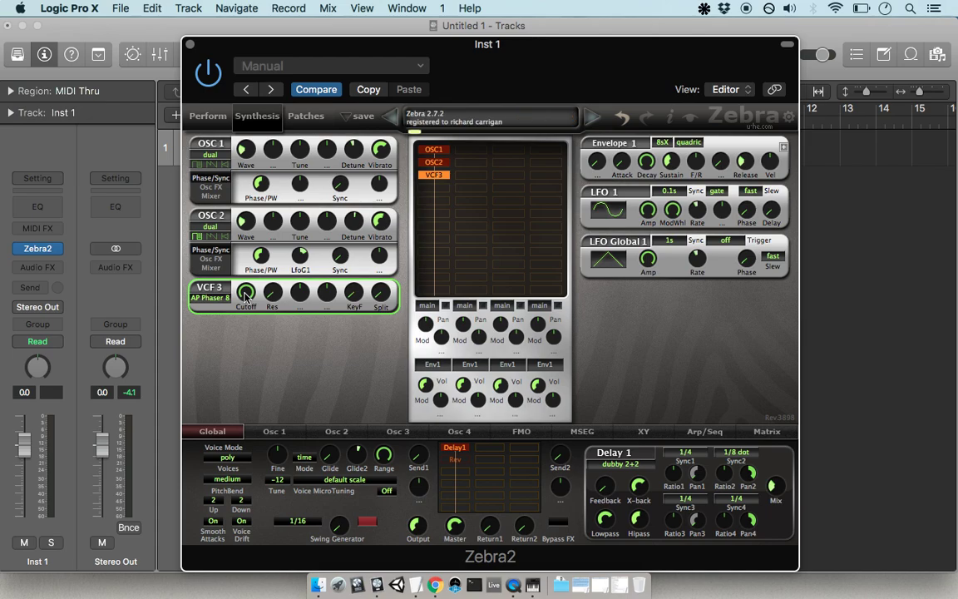
Set VCF3's resonance to 88, open Musical Typing to play notes, and sweep the cutoff up to 124
drag(246, 293, 258, 376)
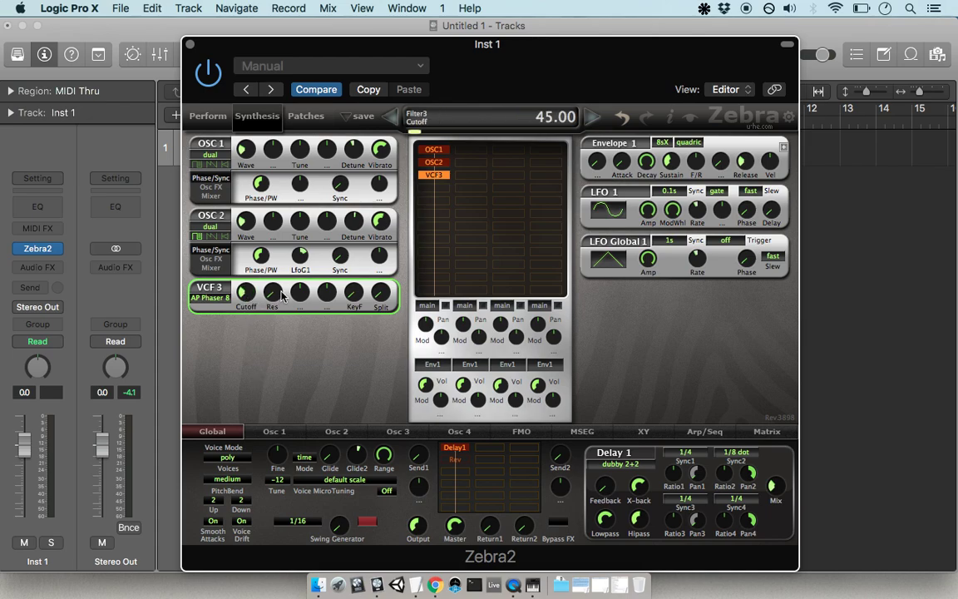
drag(279, 294, 282, 163)
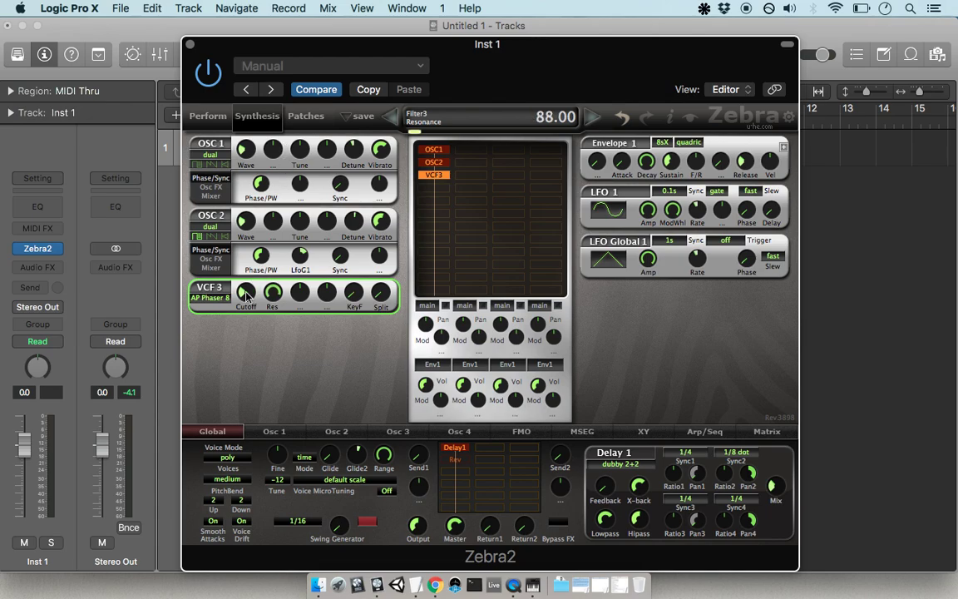
drag(246, 296, 246, 267)
key(super+k)
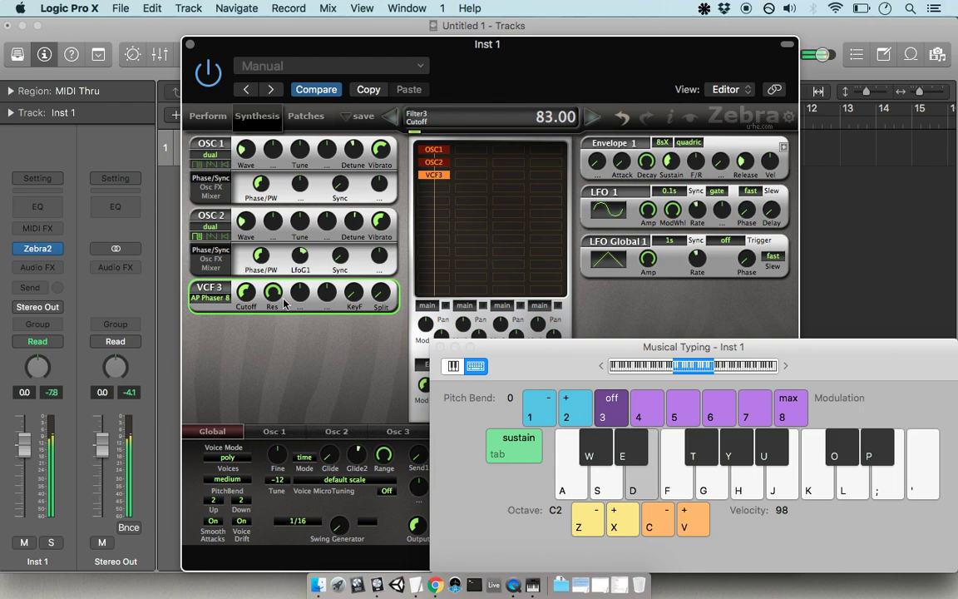
drag(244, 296, 223, 241)
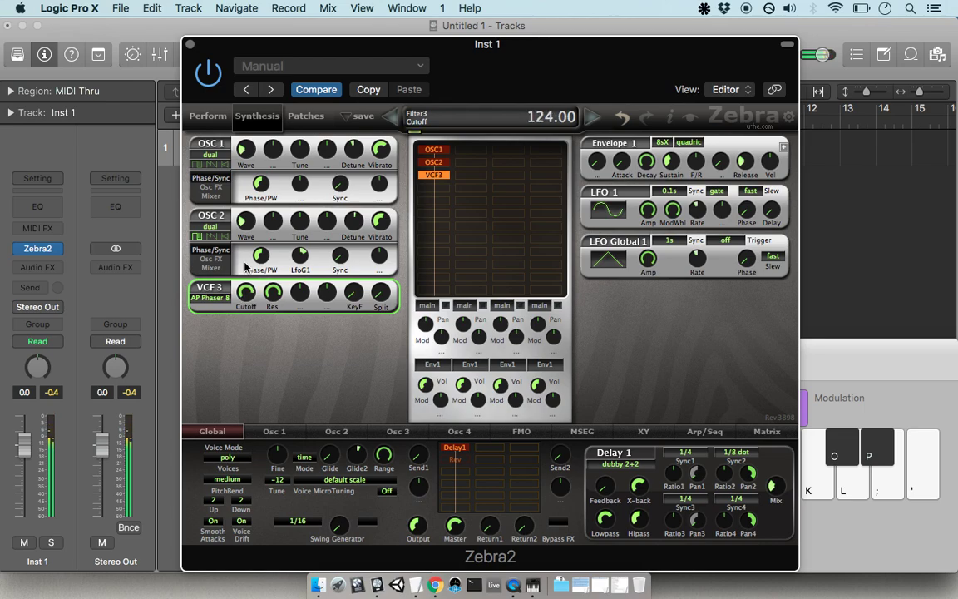
Turn Delay 1's mix fully down and lower the master level to 40.50, resetting the track's peak display
click(621, 463)
click(611, 464)
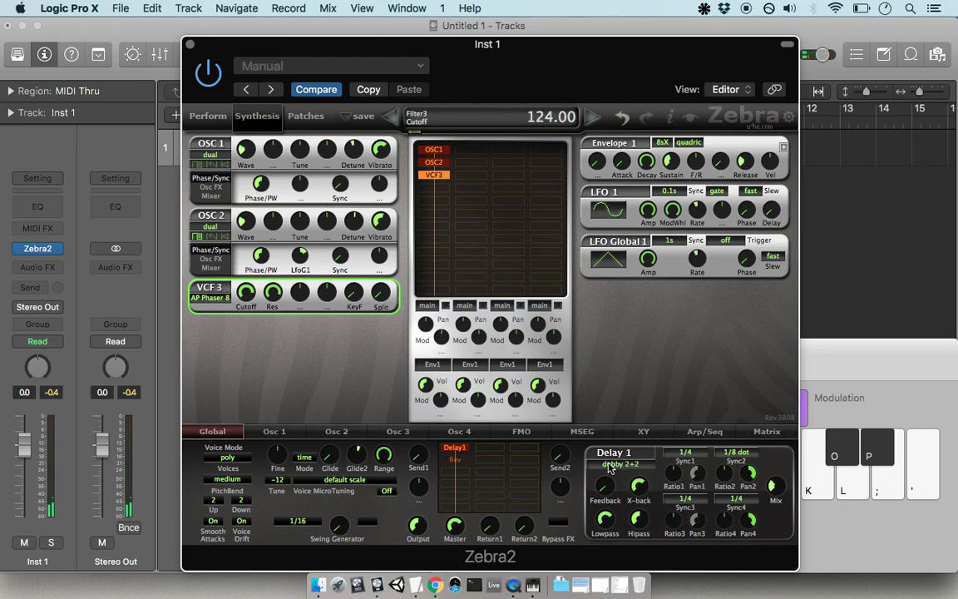
drag(776, 486, 775, 539)
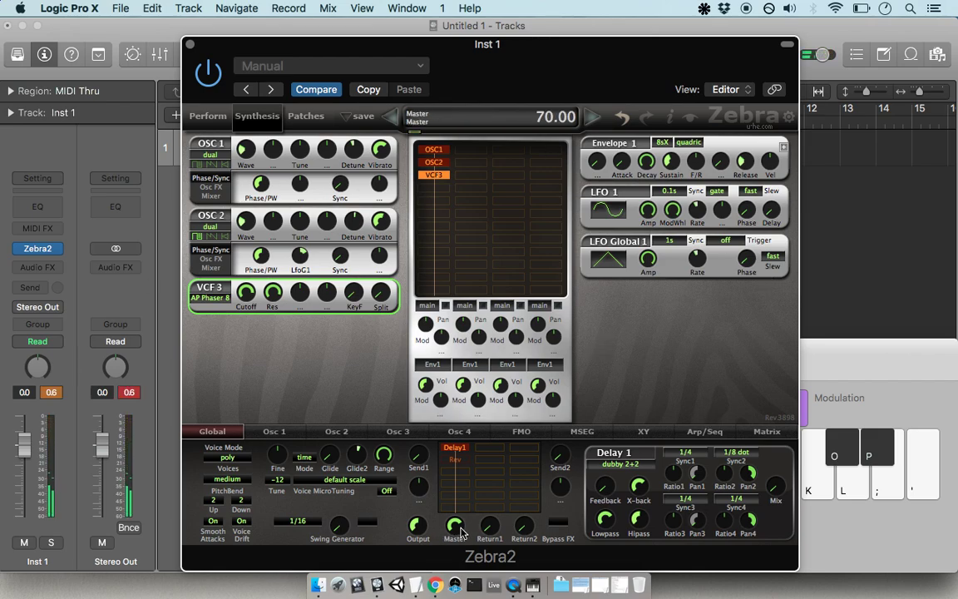
drag(454, 525, 457, 559)
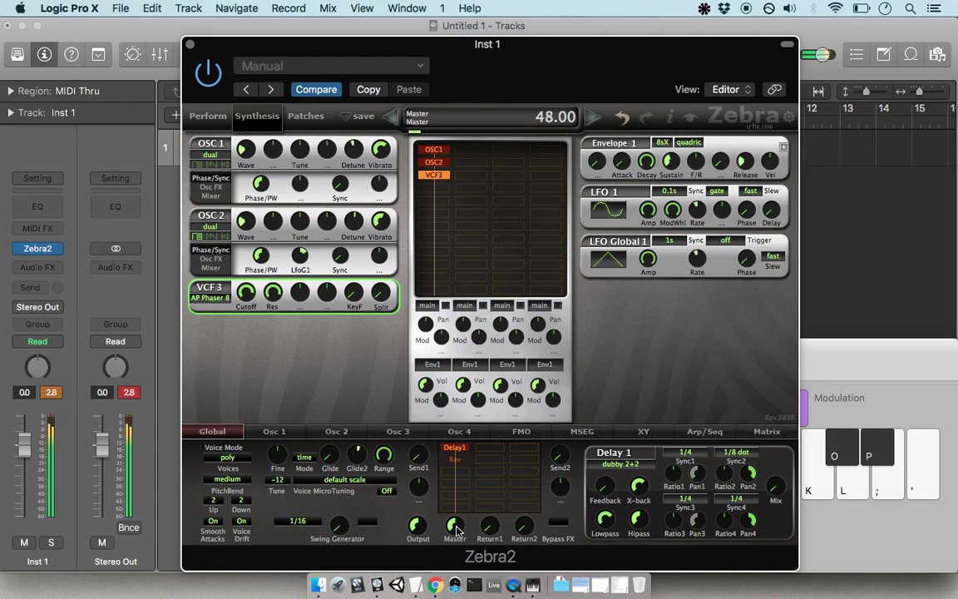
click(52, 393)
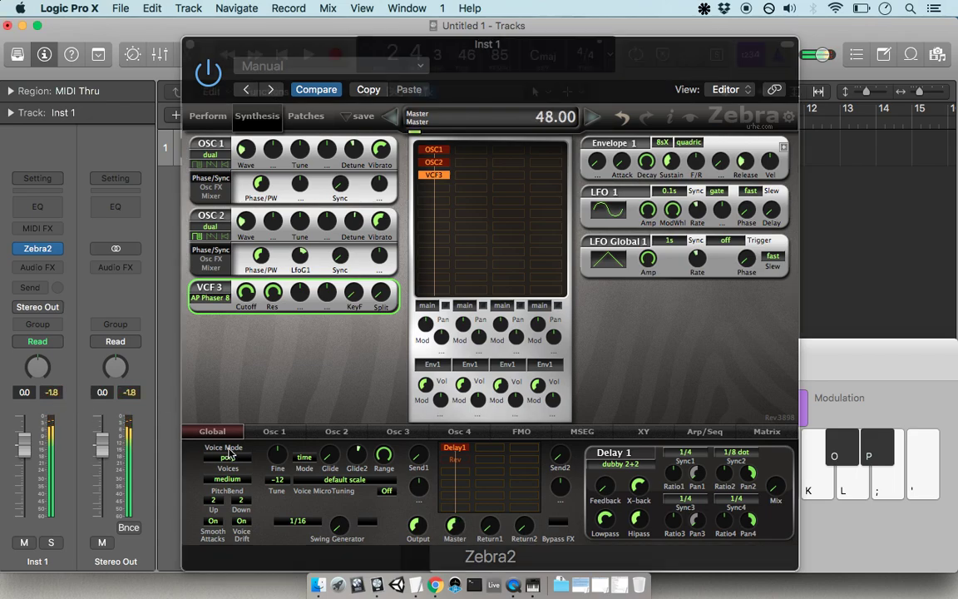
drag(454, 520, 456, 532)
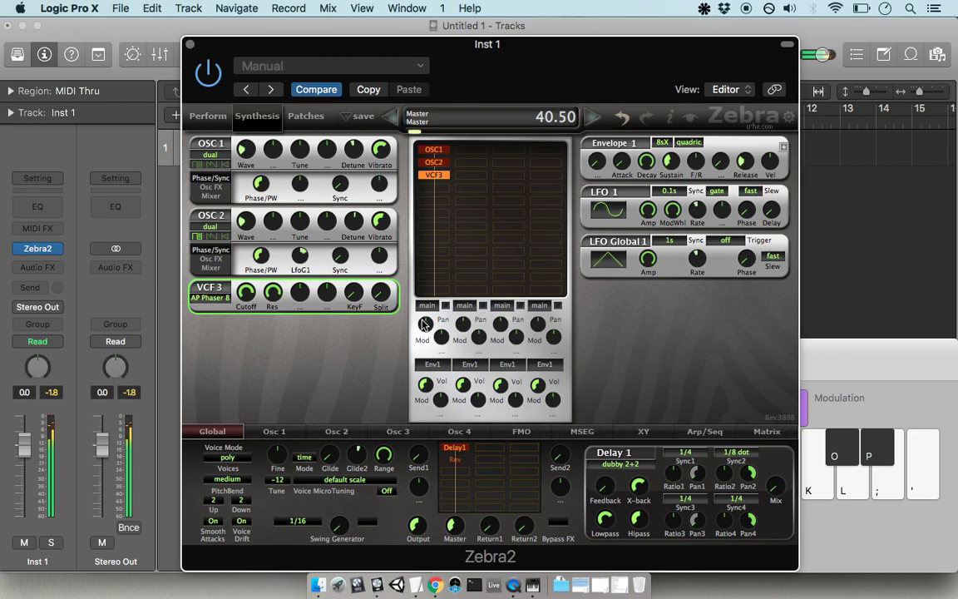
Lower the Musical Typing octave to C0 and sweep VCF3's cutoff up to 148 while playing notes
mouse_move(246, 291)
mouse_down()
mouse_move(246, 335)
mouse_move(244, 288)
mouse_up()
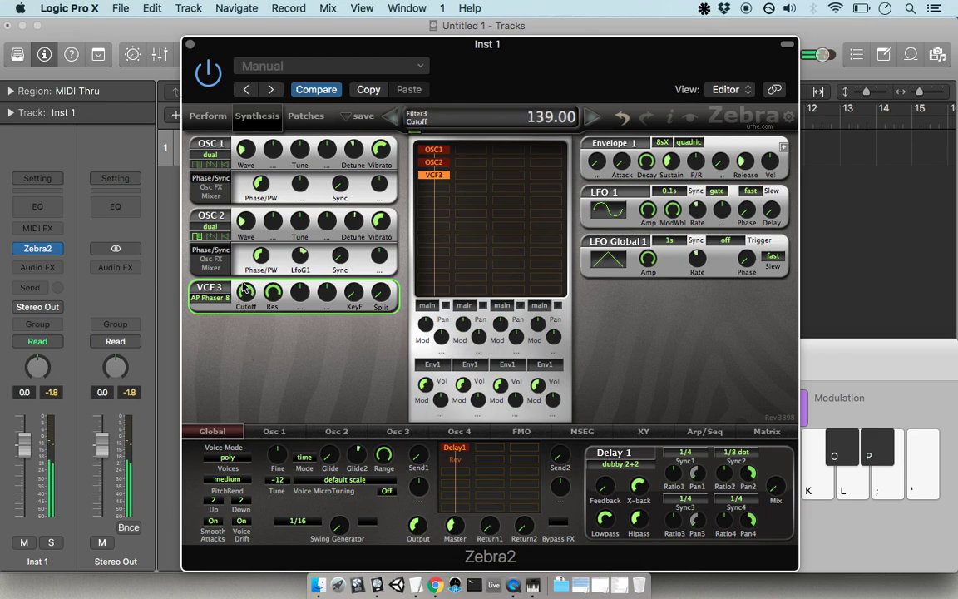
click(883, 348)
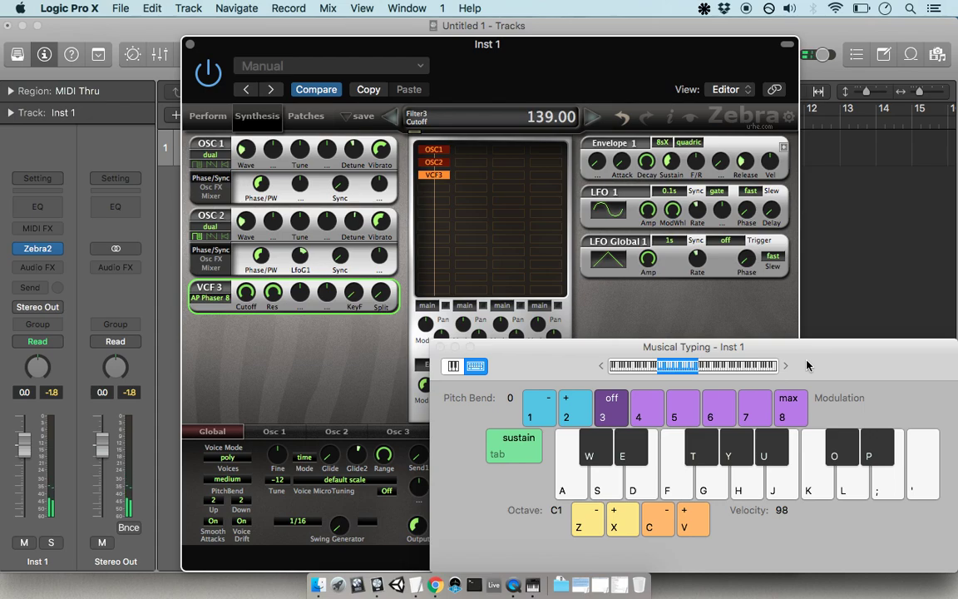
key(z)
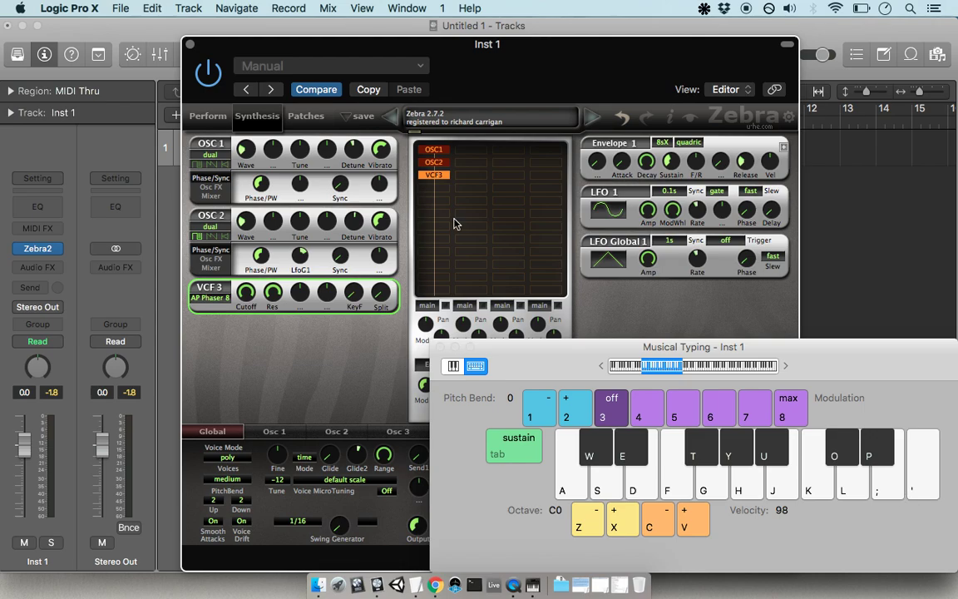
click(397, 54)
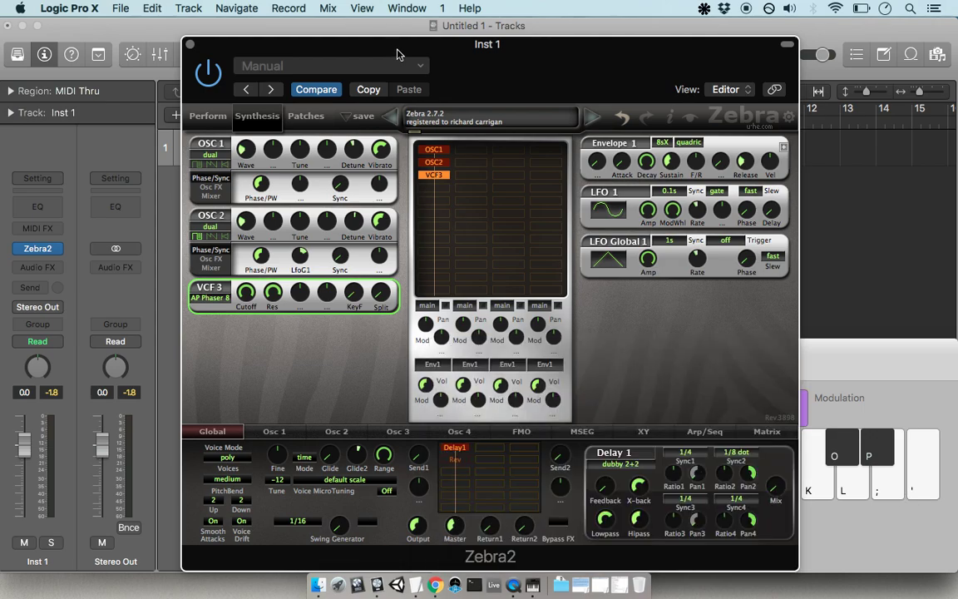
drag(396, 54, 387, 35)
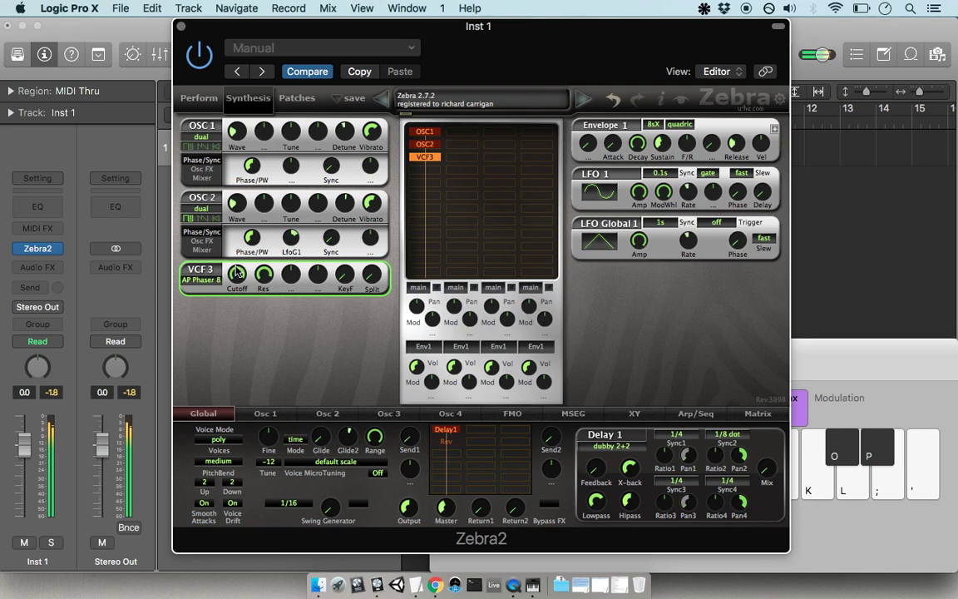
drag(232, 291, 241, 269)
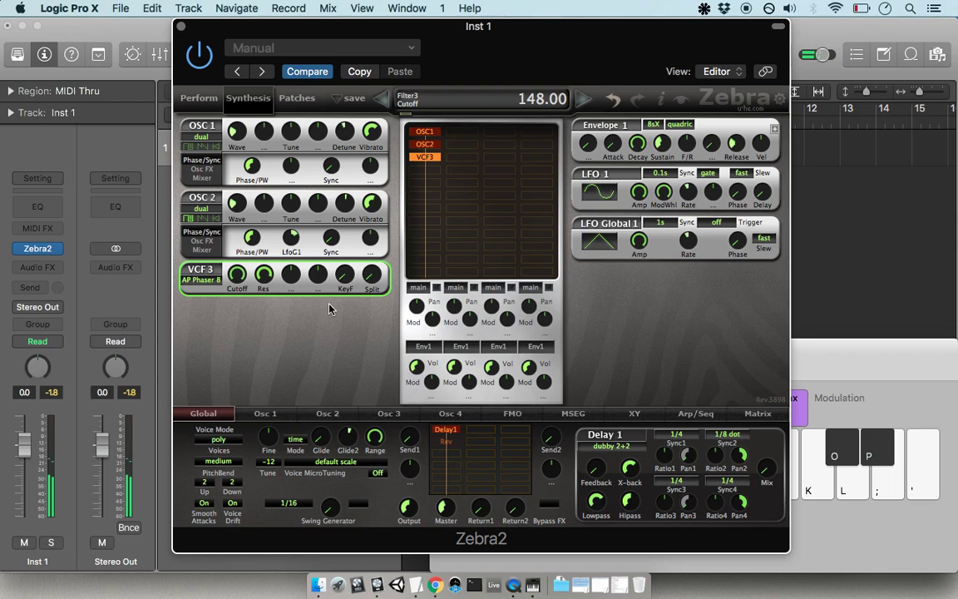
Readjust VCF3's cutoff and set the Wave position of OSC 1 to 1.00, with OSC 2's Wave also at minimum
mouse_move(237, 274)
mouse_down()
mouse_move(239, 352)
mouse_move(235, 291)
mouse_up()
drag(236, 132, 234, 287)
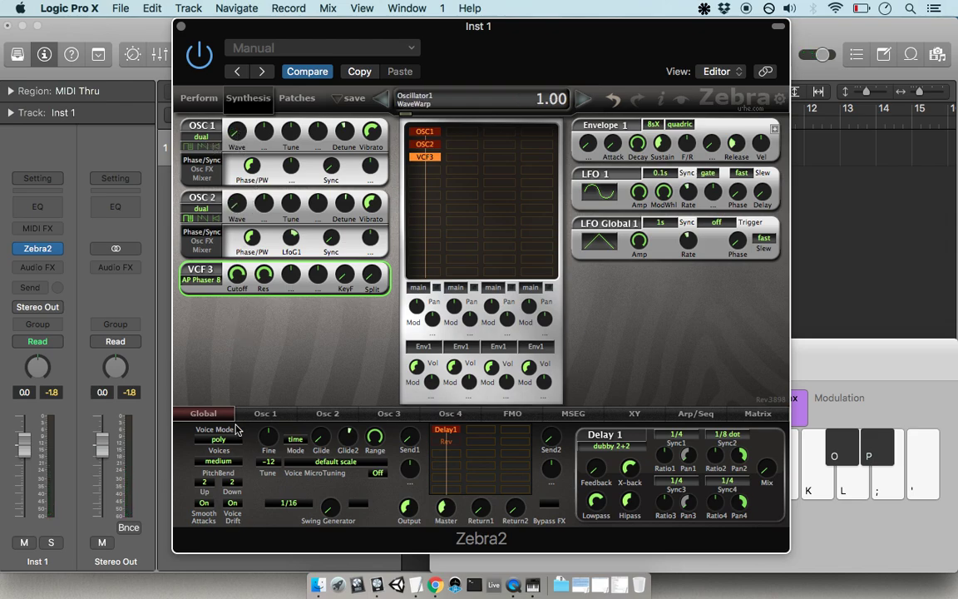
Load the Saw Bright oscillator preset from Factory OSCs into OSC 1 and close the preset browser
click(266, 413)
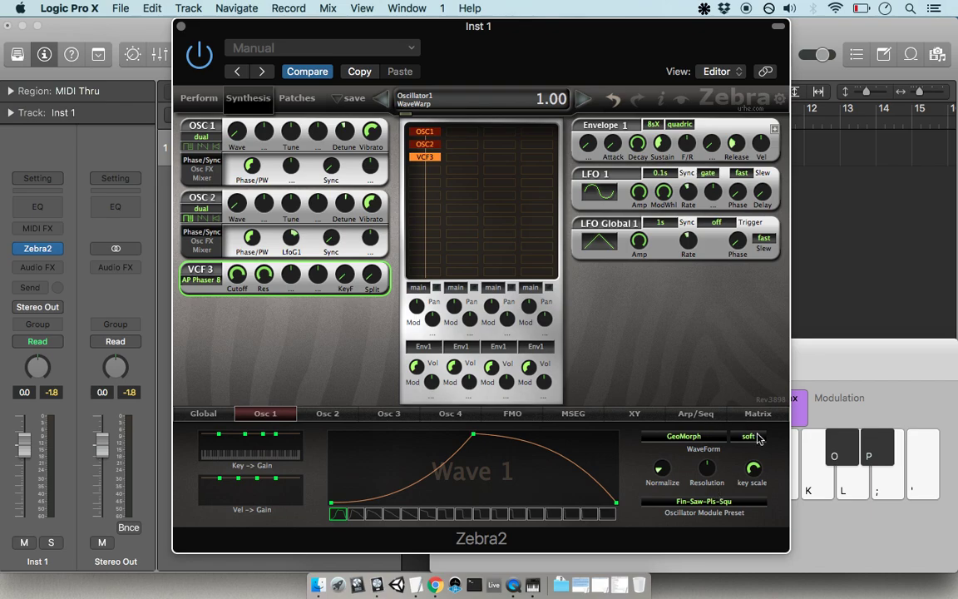
click(639, 453)
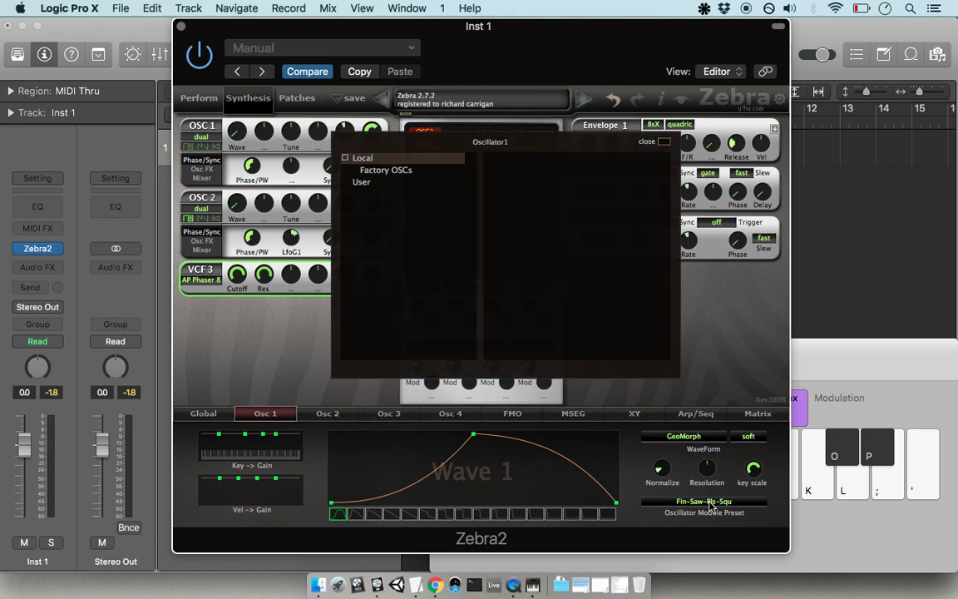
click(398, 172)
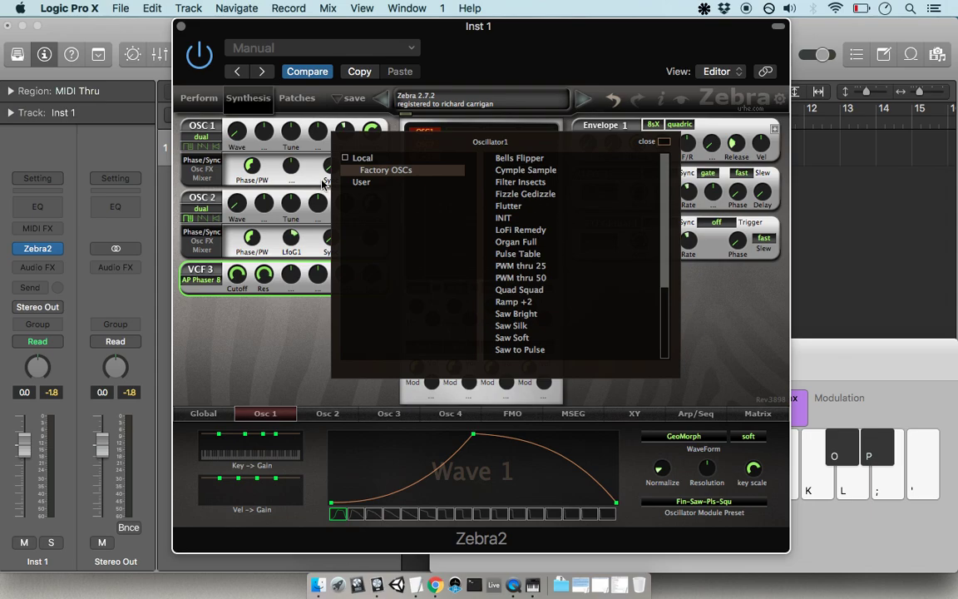
click(356, 158)
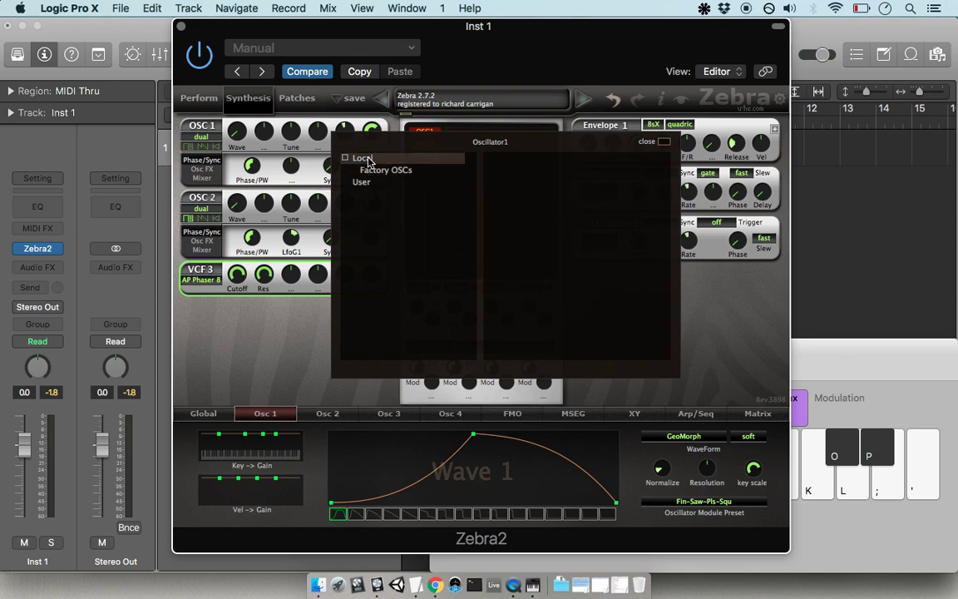
click(366, 171)
scroll(595, 199, down, 3)
scroll(594, 198, up, 3)
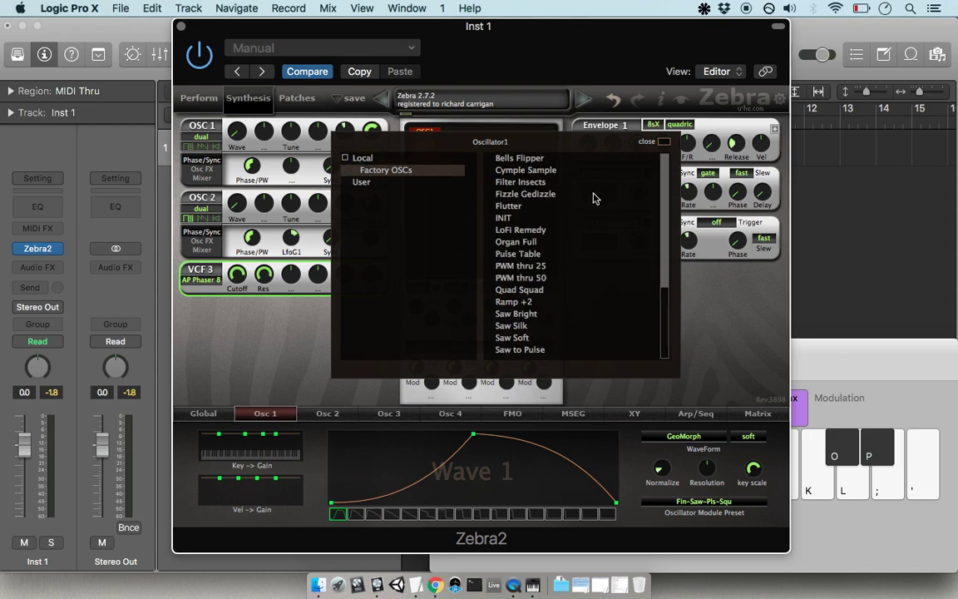
scroll(595, 199, down, 3)
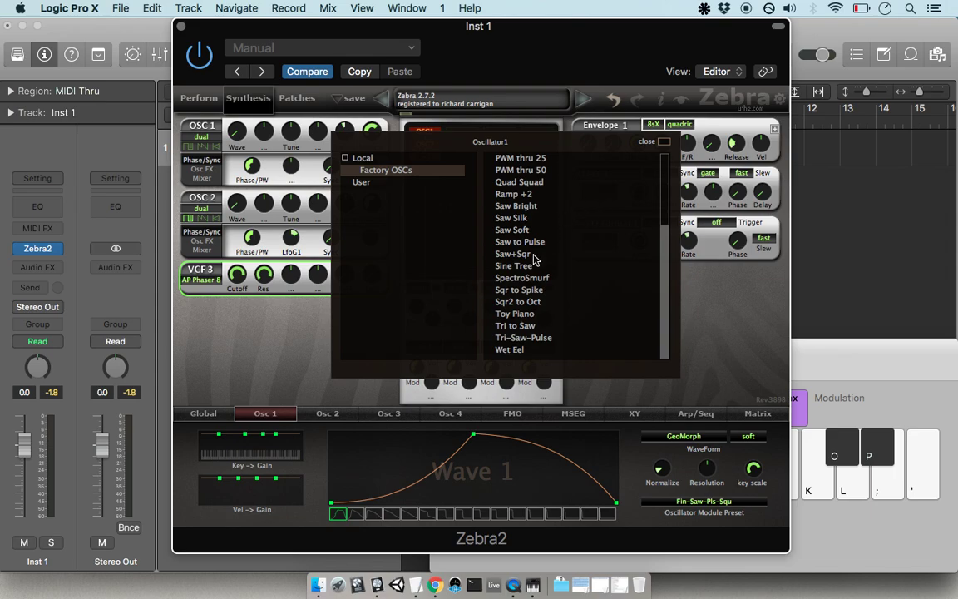
click(497, 206)
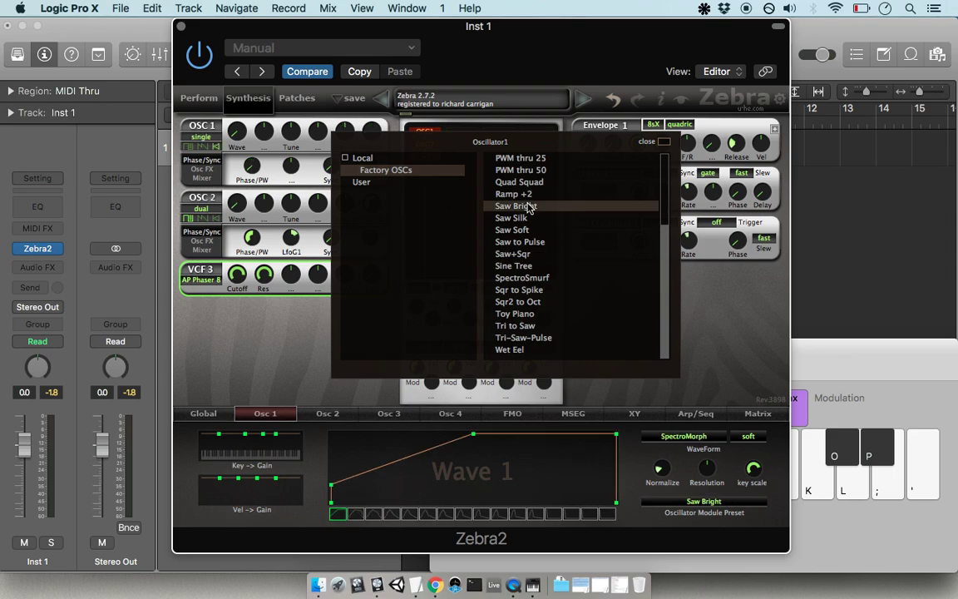
click(663, 142)
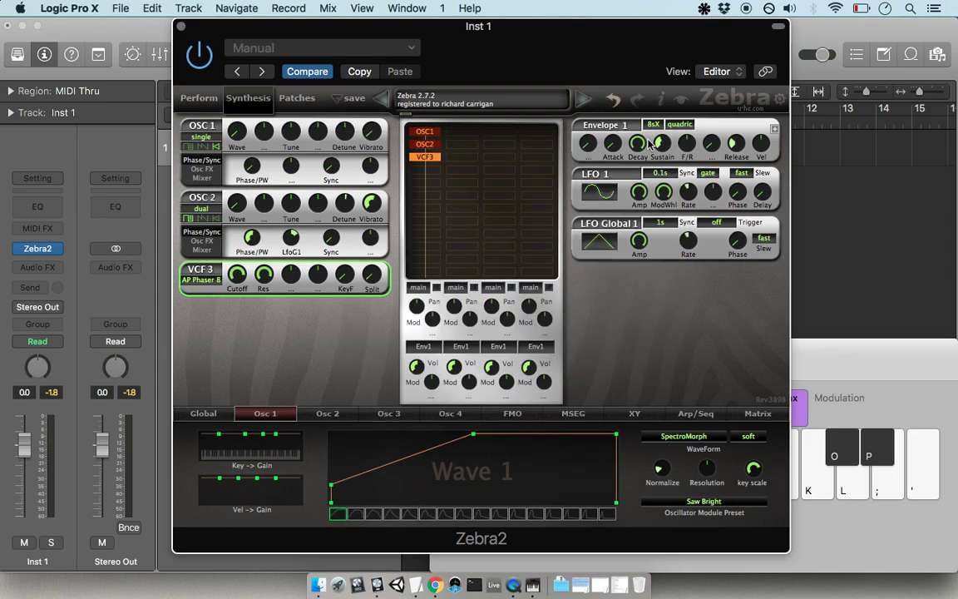
Remove the OSC2 module from the synthesis grid, leaving only OSC1 feeding VCF3
click(233, 181)
click(430, 149)
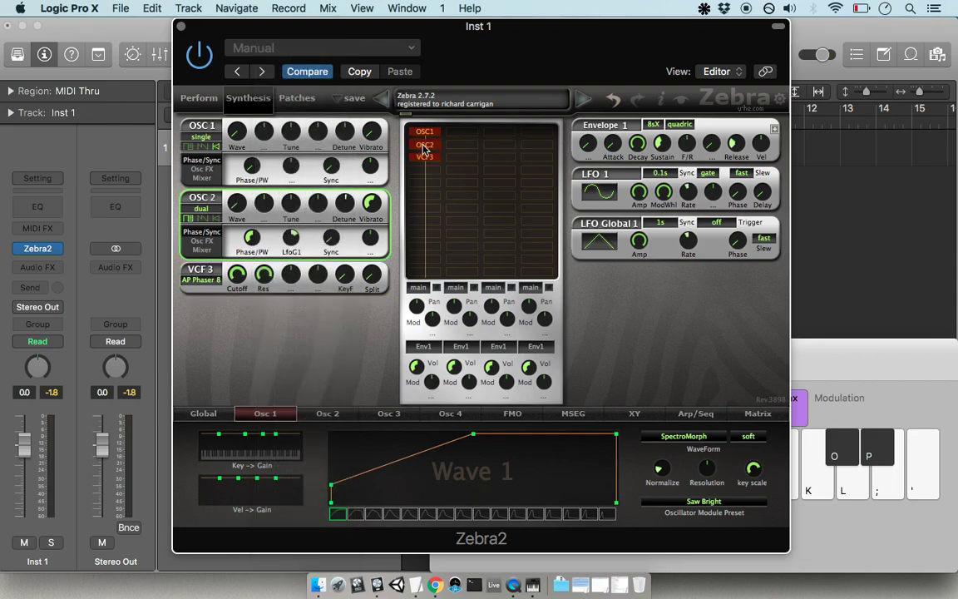
right_click(424, 147)
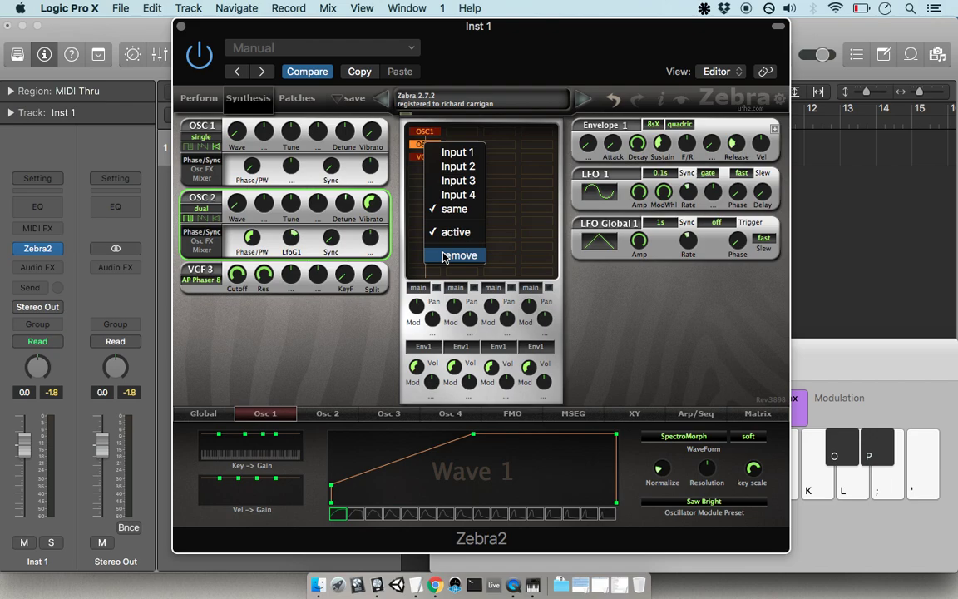
click(354, 208)
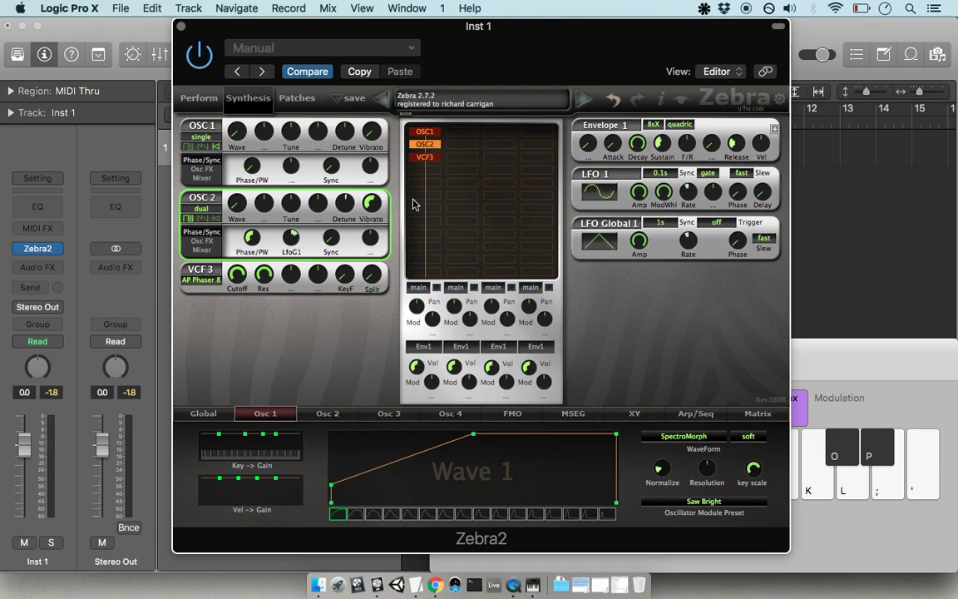
right_click(433, 149)
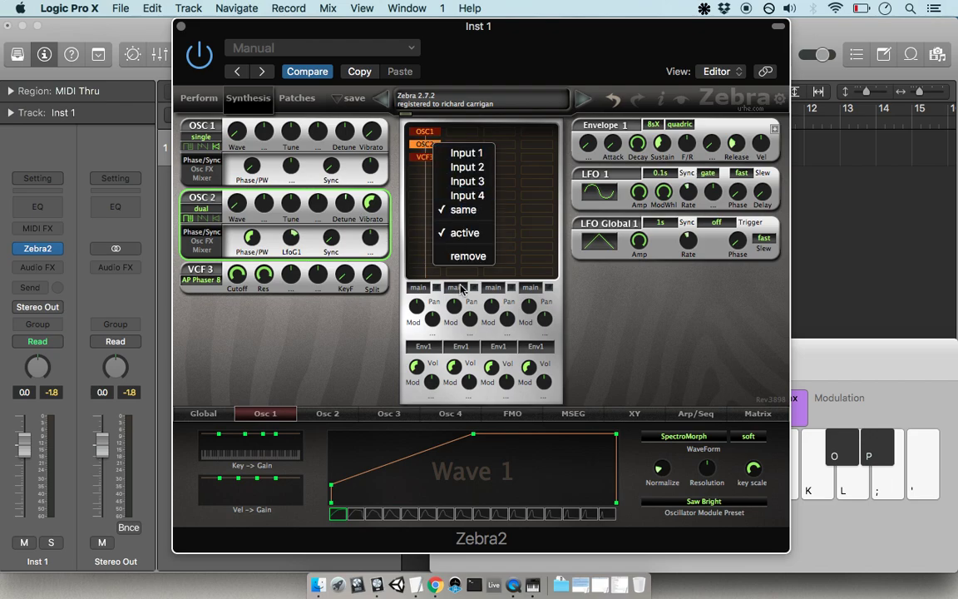
click(459, 256)
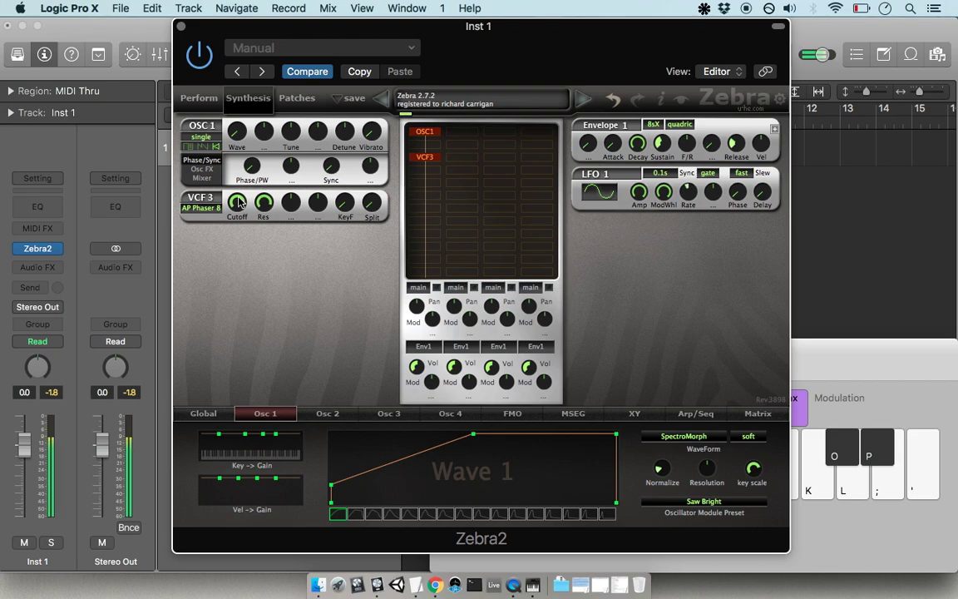
Sweep VCF3's cutoff down through 99 and back up while playing notes
mouse_move(238, 213)
drag(237, 213, 208, 166)
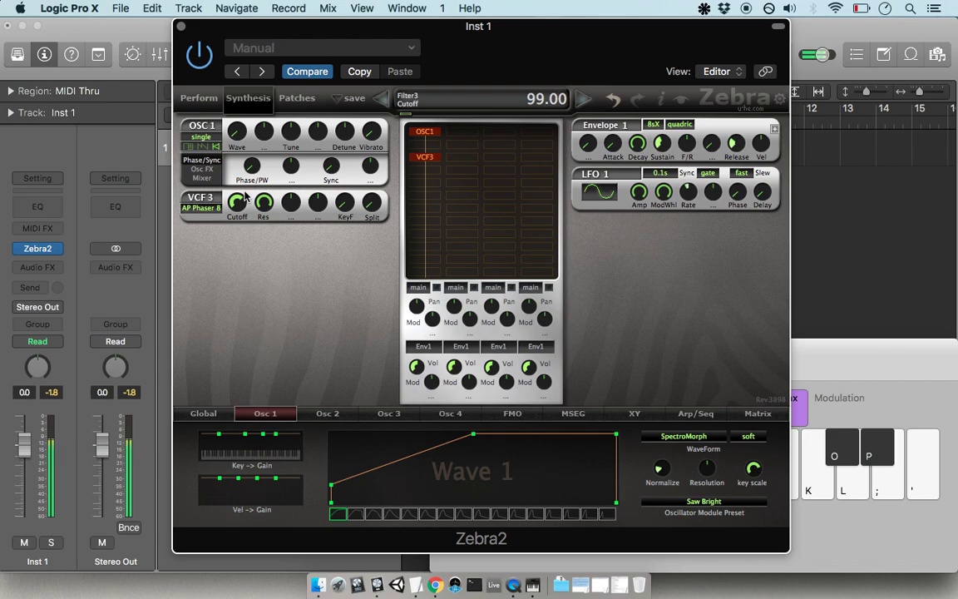
mouse_move(223, 178)
mouse_down()
mouse_move(239, 220)
mouse_move(239, 263)
mouse_move(213, 173)
mouse_up()
Close the synth window and draw a MIDI region on the track with the Pencil Tool, spanning bar 1 to bar 4
click(181, 27)
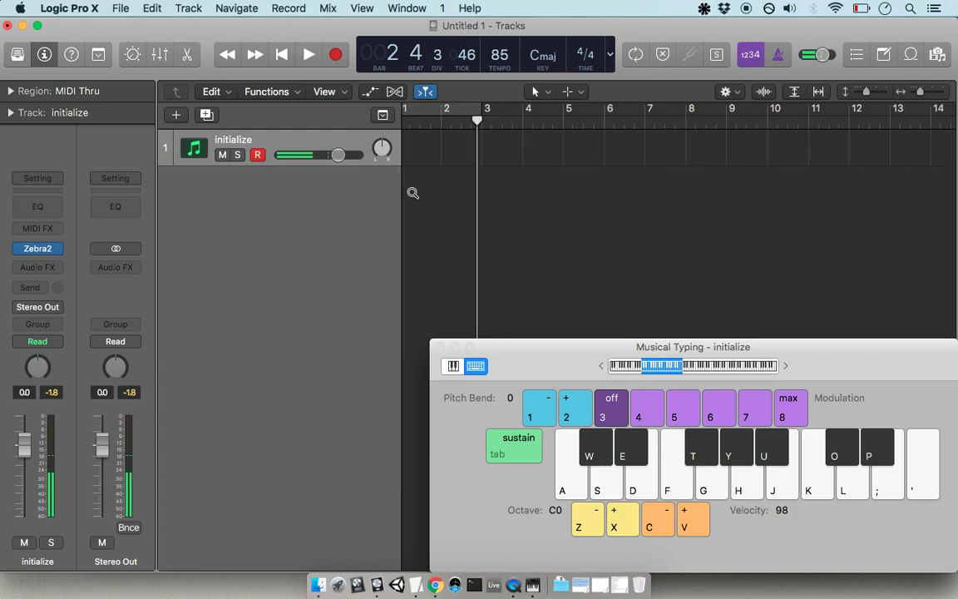
scroll(412, 193, left, 2)
click(570, 91)
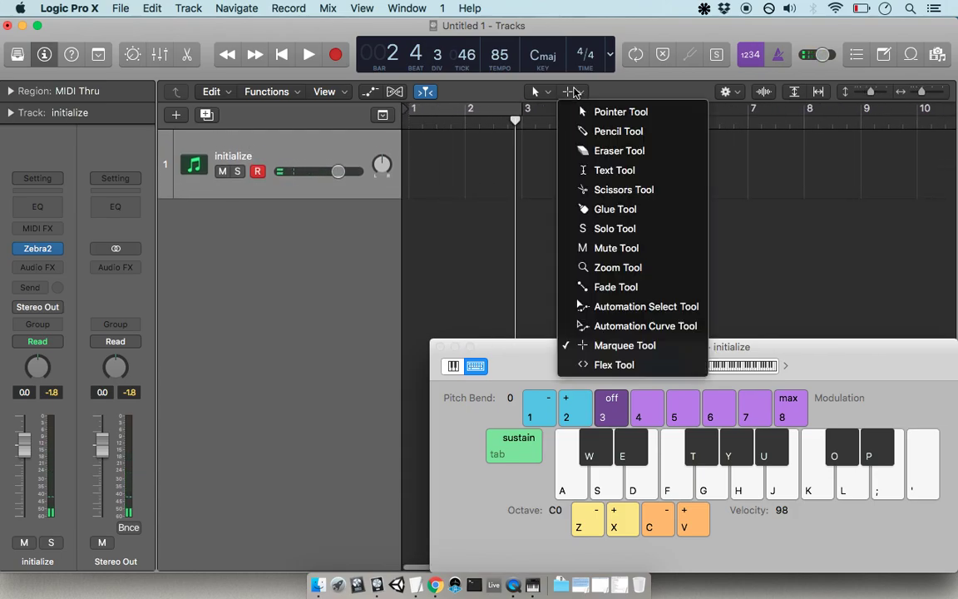
click(586, 128)
click(467, 184)
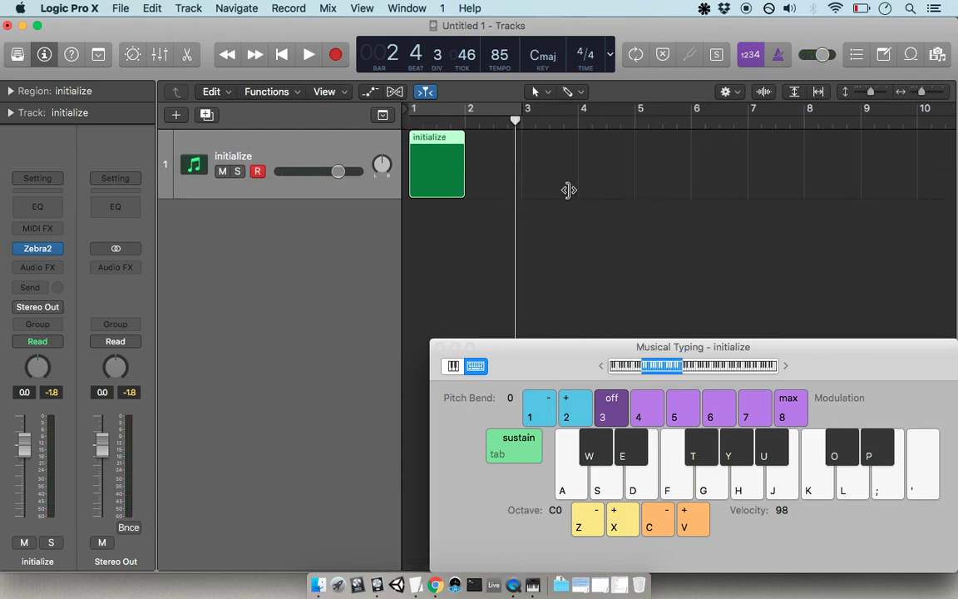
drag(468, 191, 581, 205)
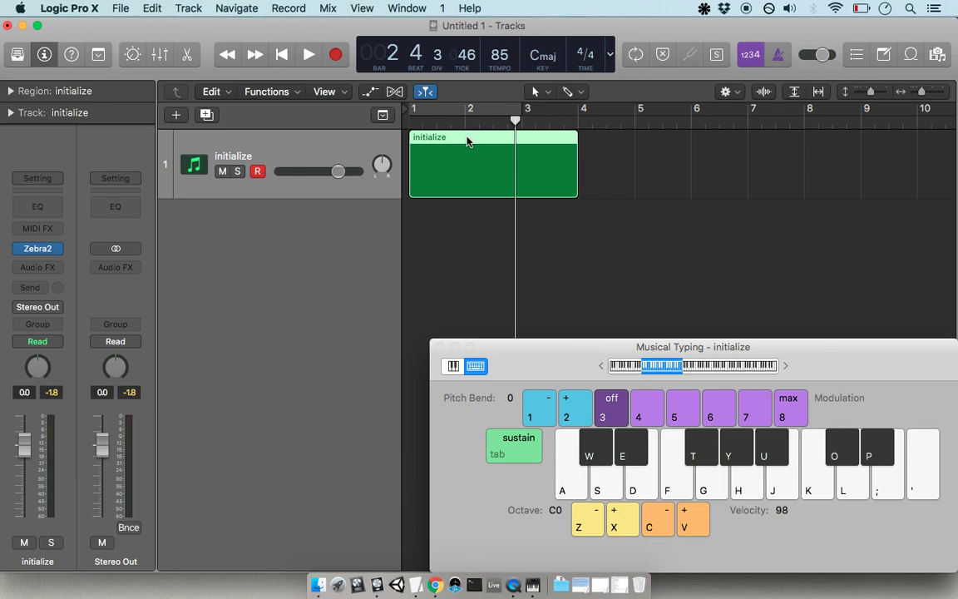
Open the region in an enlarged Piano Roll, draw a two-bar note from bar 1 just above C1, and close Musical Typing
double_click(468, 141)
drag(491, 347, 590, 116)
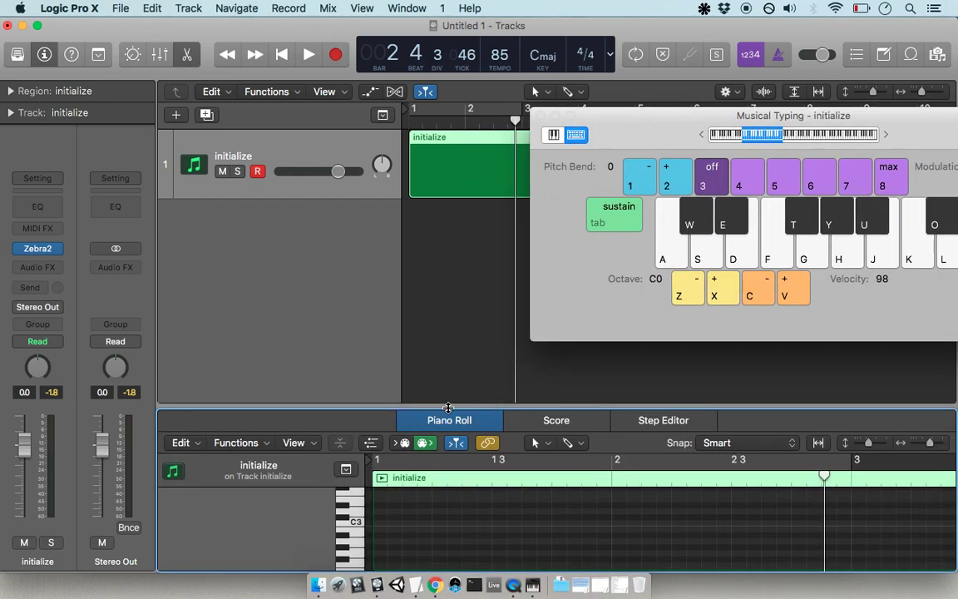
drag(447, 408, 469, 103)
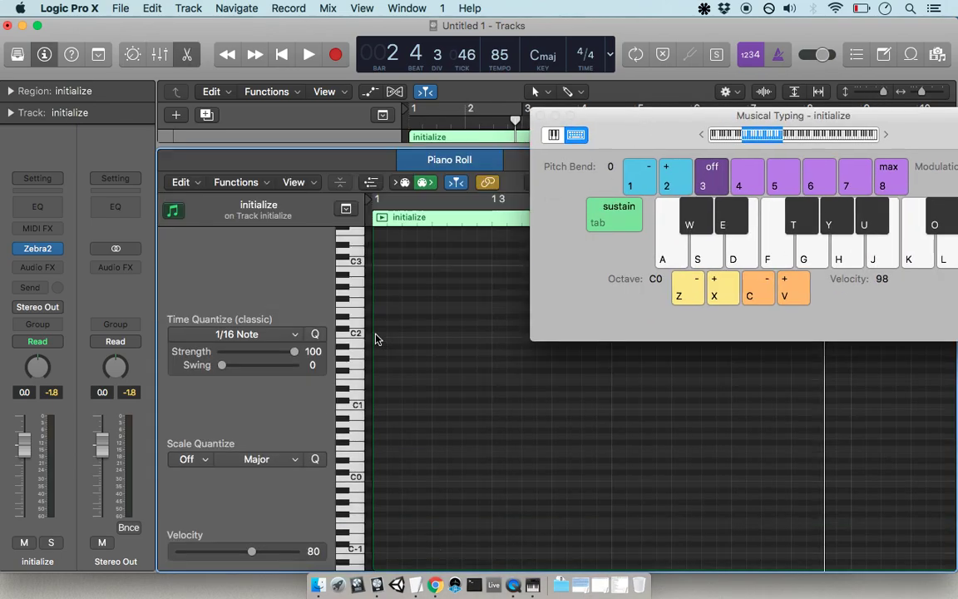
drag(379, 381, 862, 442)
drag(852, 442, 851, 443)
key(super+Left)
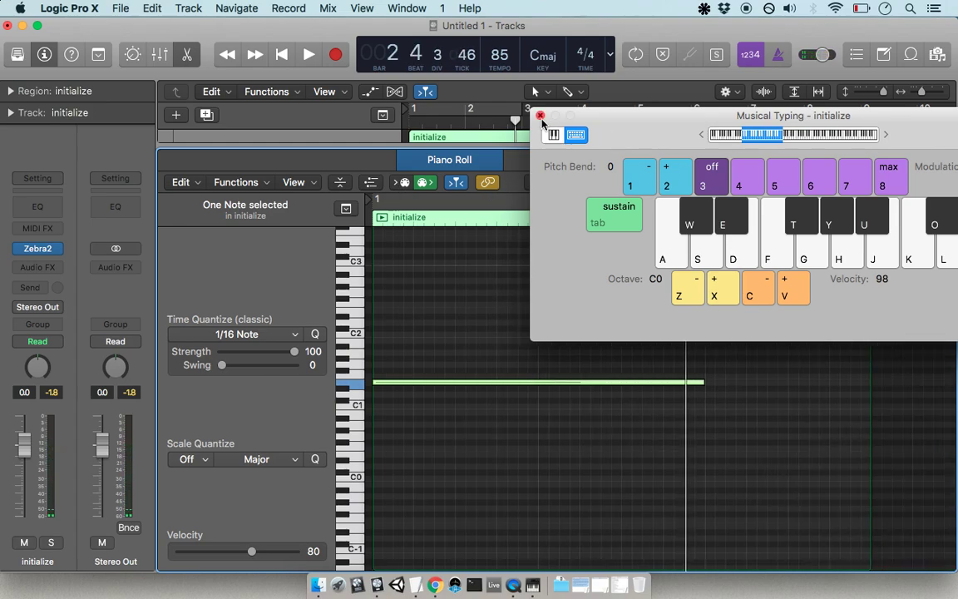
click(540, 116)
Draw Pitch Bend data under the note, holding 63 from bar 1 and falling in a ramp to -64 at bar 3
click(371, 182)
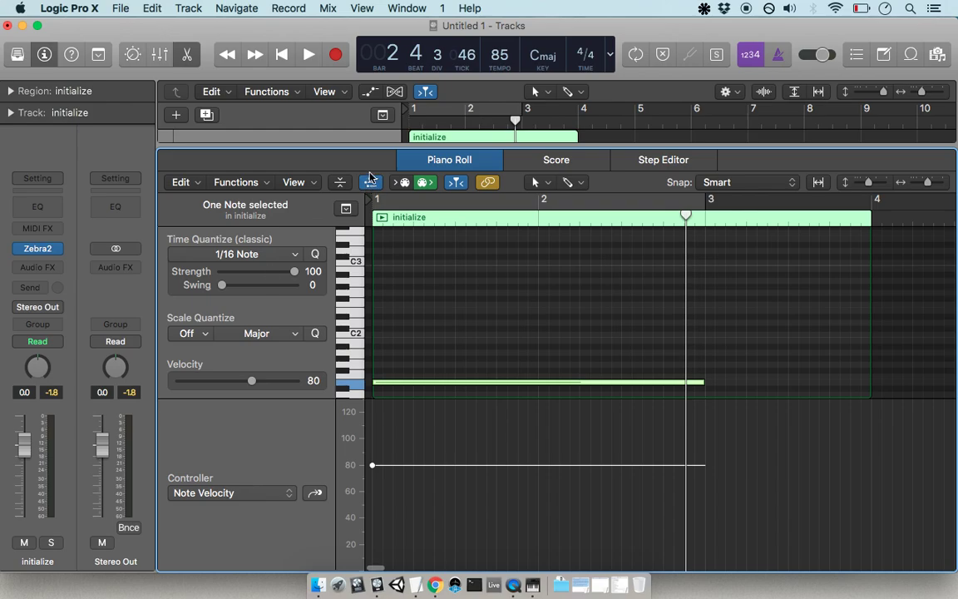
click(237, 494)
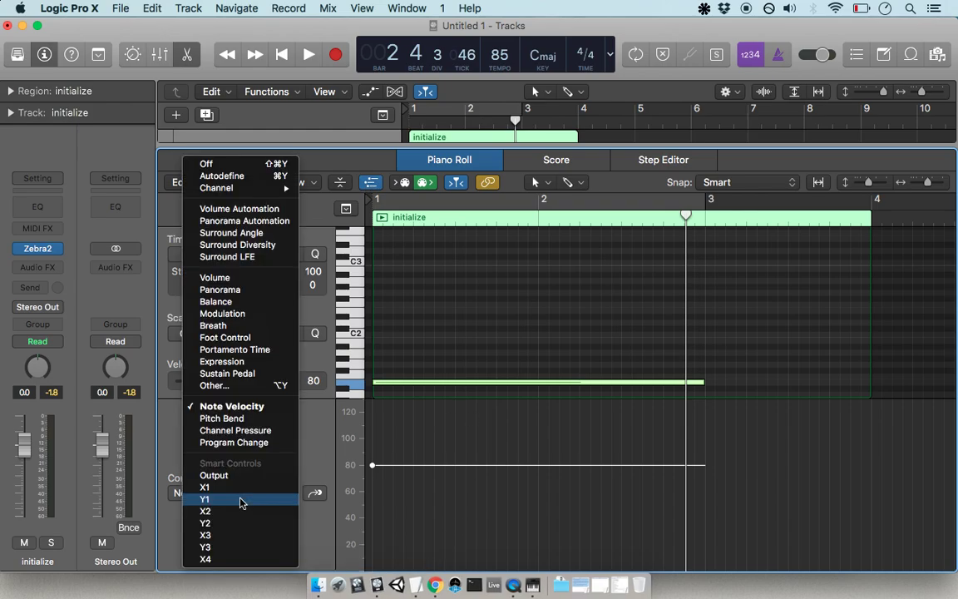
click(221, 418)
click(419, 489)
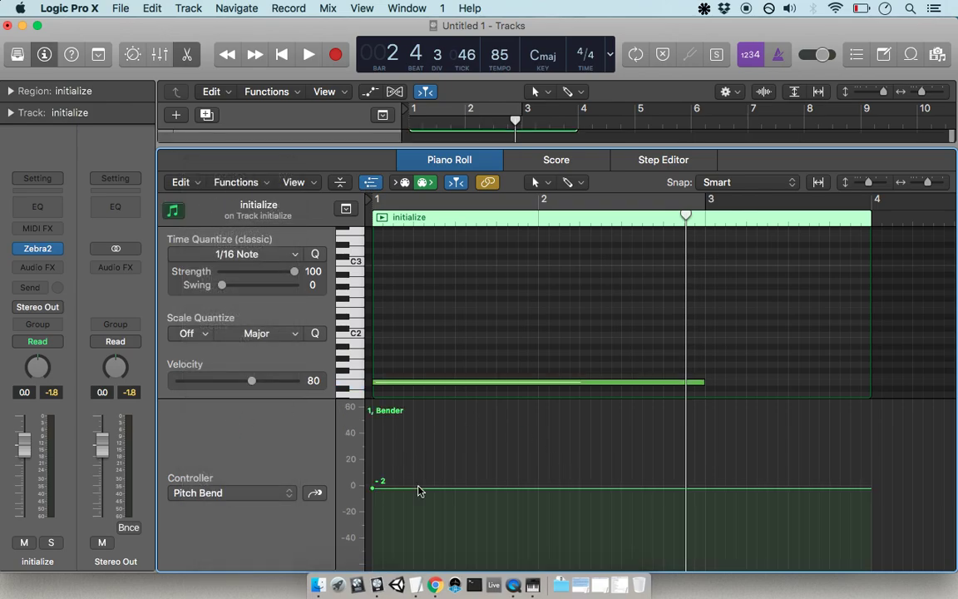
drag(372, 492, 374, 295)
click(493, 406)
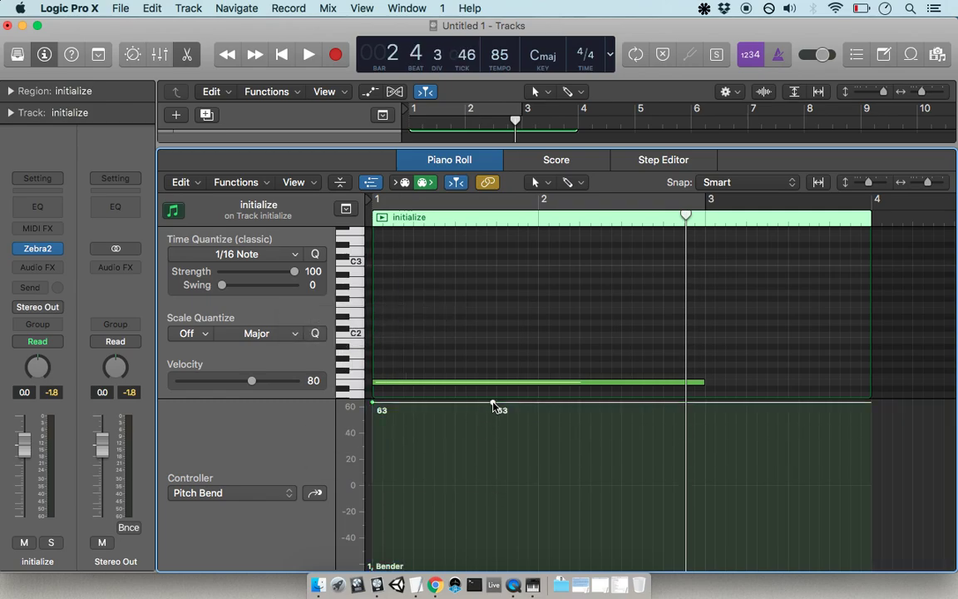
drag(816, 506, 704, 570)
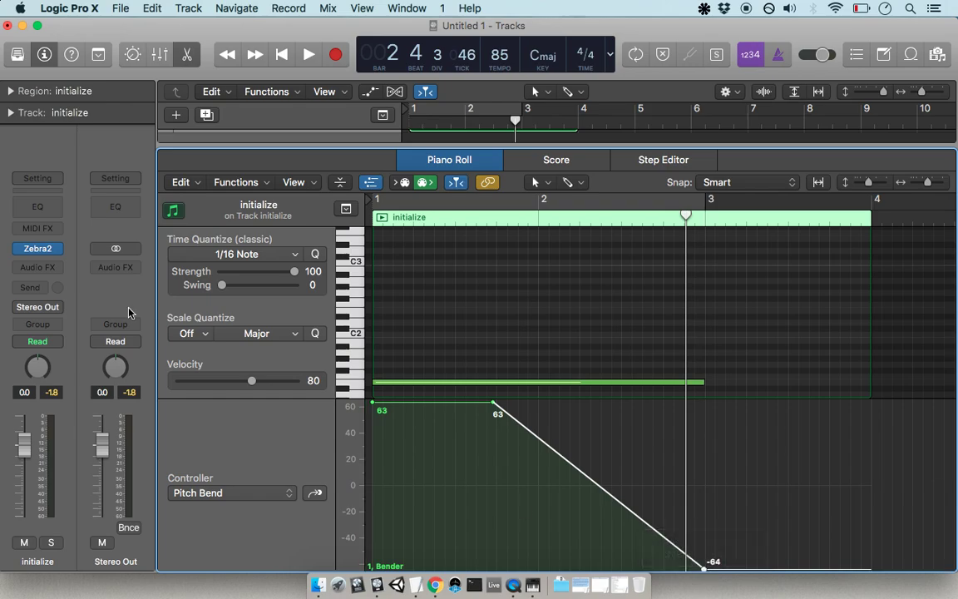
Reopen Zebra2 and set its global PitchBend range to 24 both Up and Down
click(47, 250)
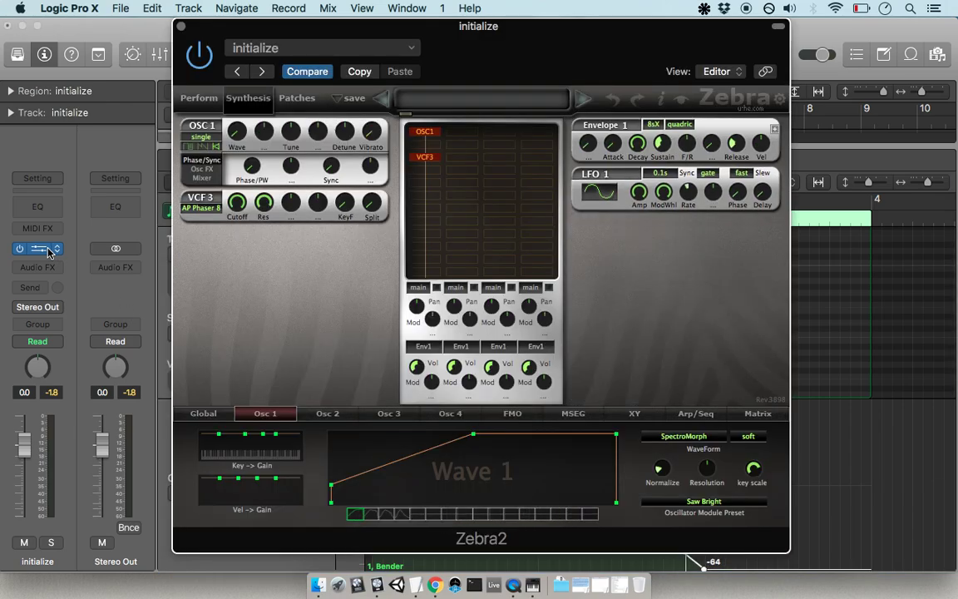
click(204, 414)
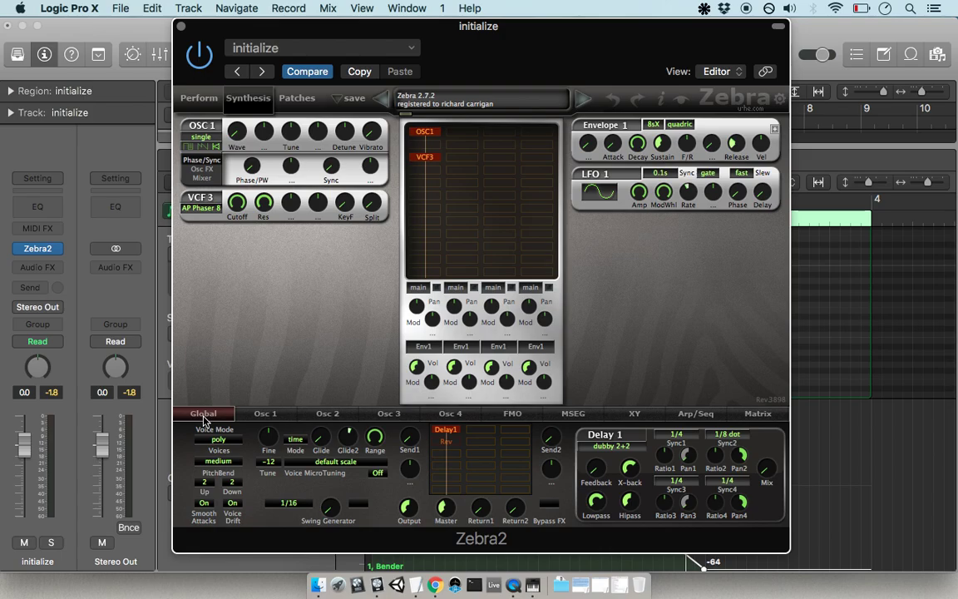
click(207, 484)
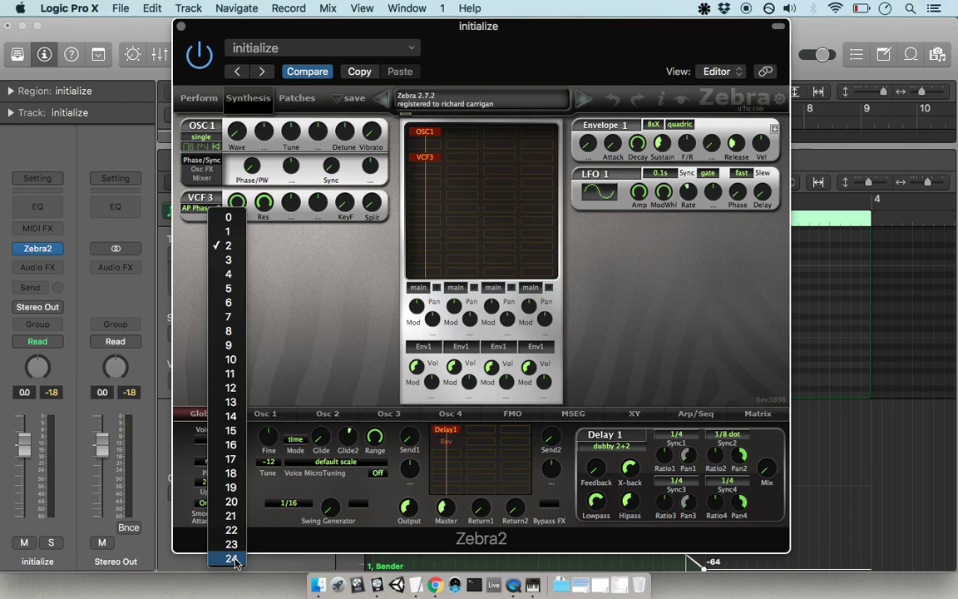
click(233, 559)
click(236, 491)
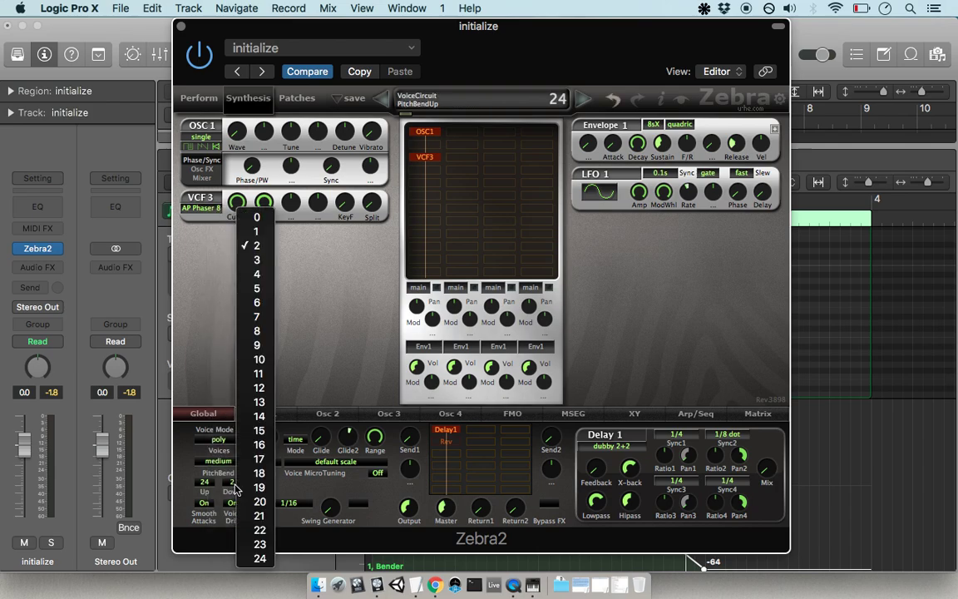
click(253, 558)
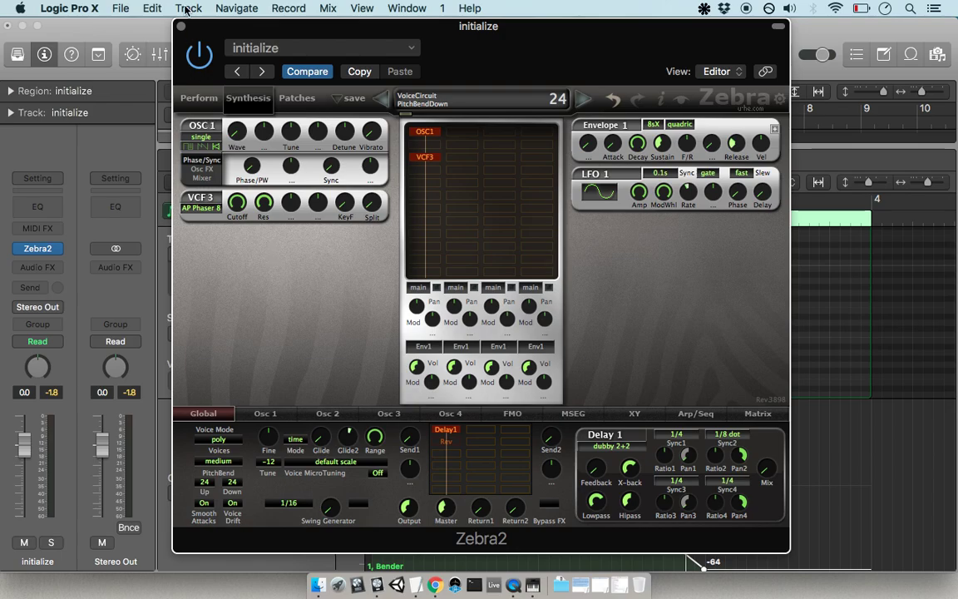
Turn on the cycle range from bar 1 to bar 3 and reposition the Zebra2 window beside the Piano Roll
drag(231, 26, 547, 27)
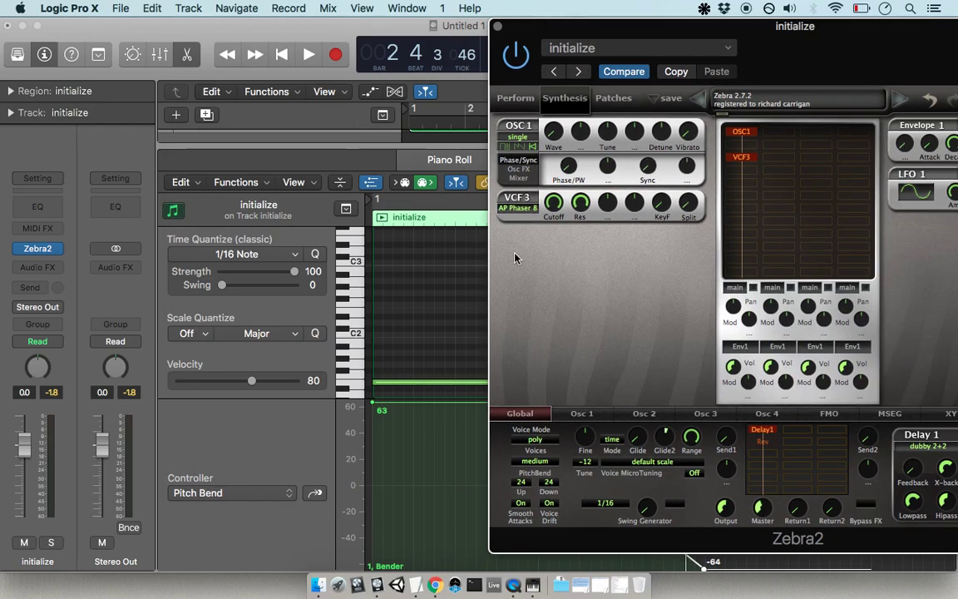
click(415, 112)
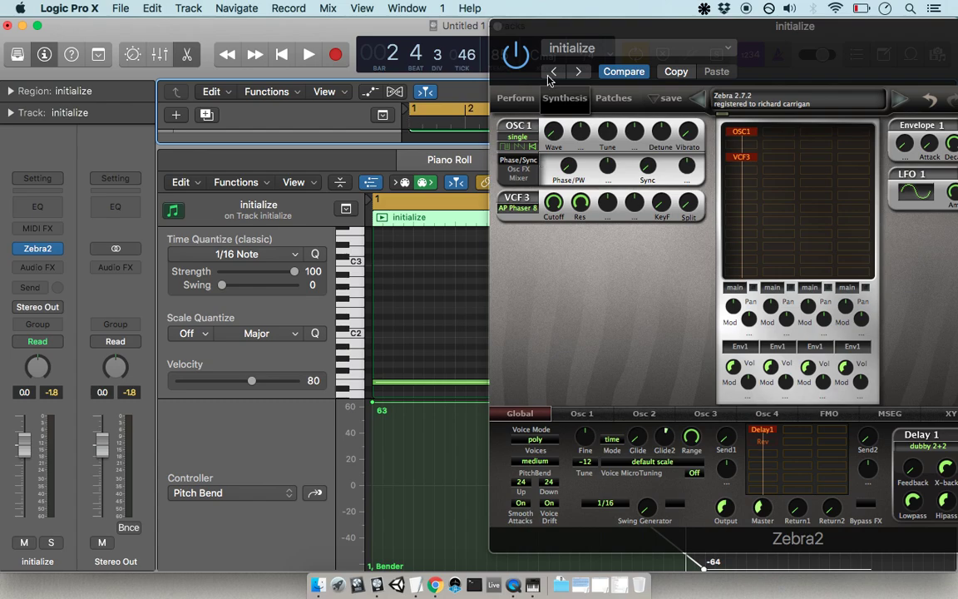
drag(669, 18, 871, 17)
click(865, 8)
click(862, 7)
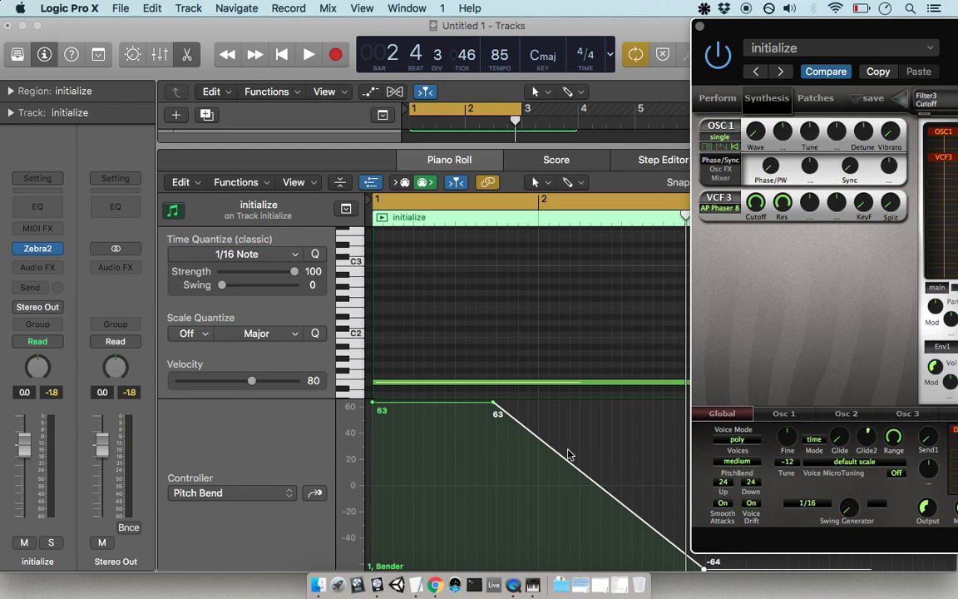
drag(821, 38, 713, 47)
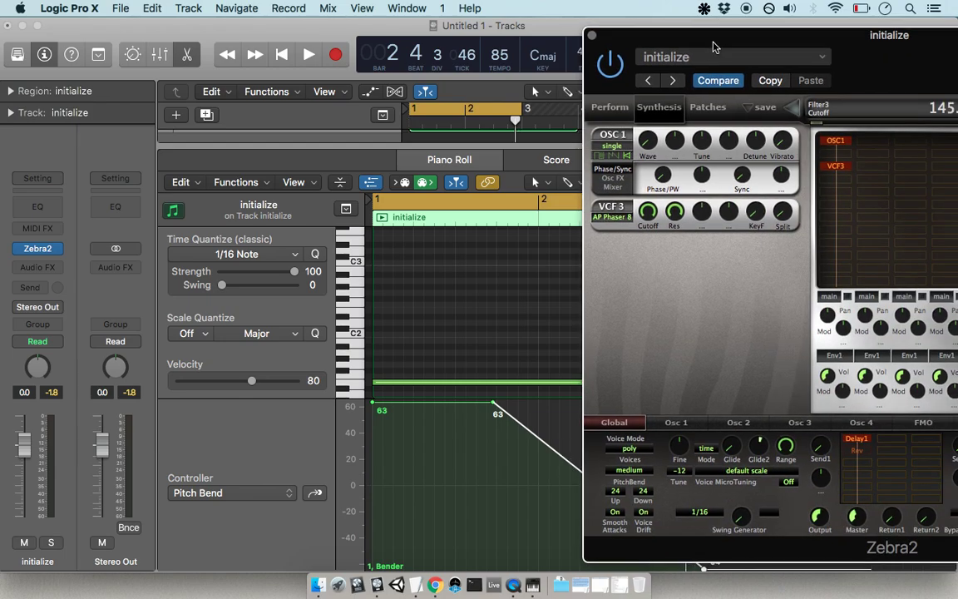
Play the loop while sweeping the VCF 3 Cutoff down to about 20
drag(647, 213, 643, 310)
key(space)
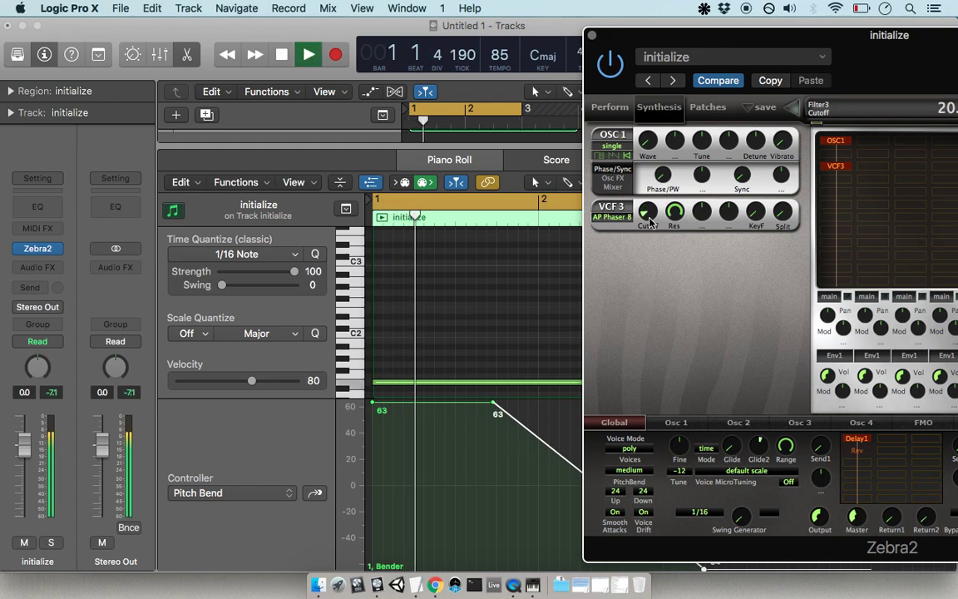
Transpose the note down two octaves, from just above C1 to just above C-1
scroll(453, 355, down, 2)
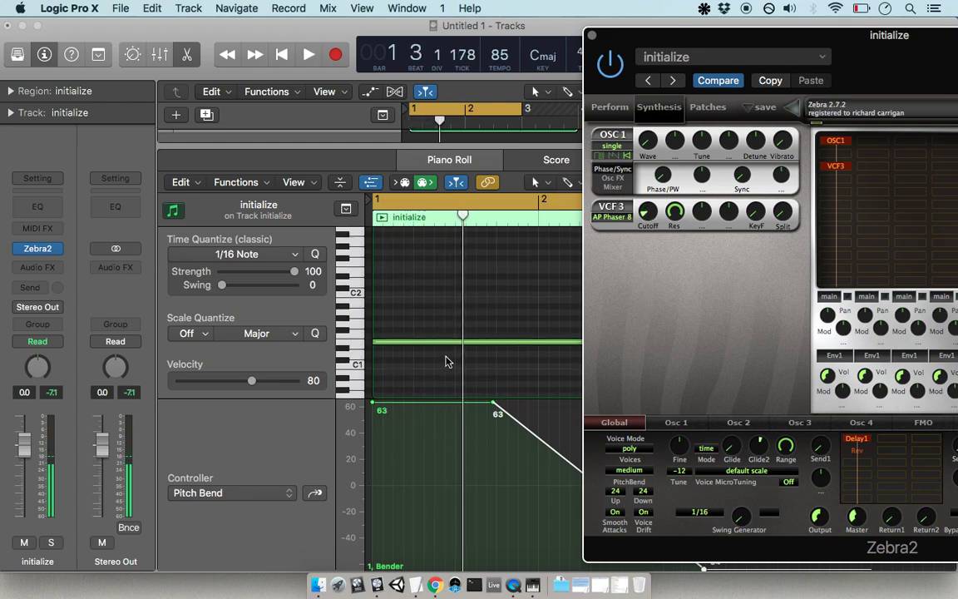
click(424, 311)
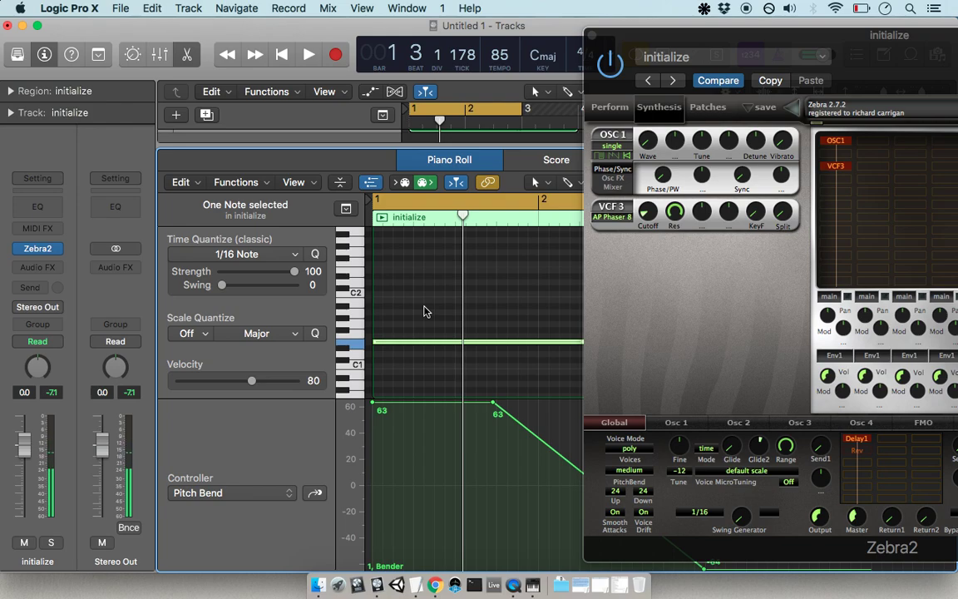
scroll(423, 311, down, 4)
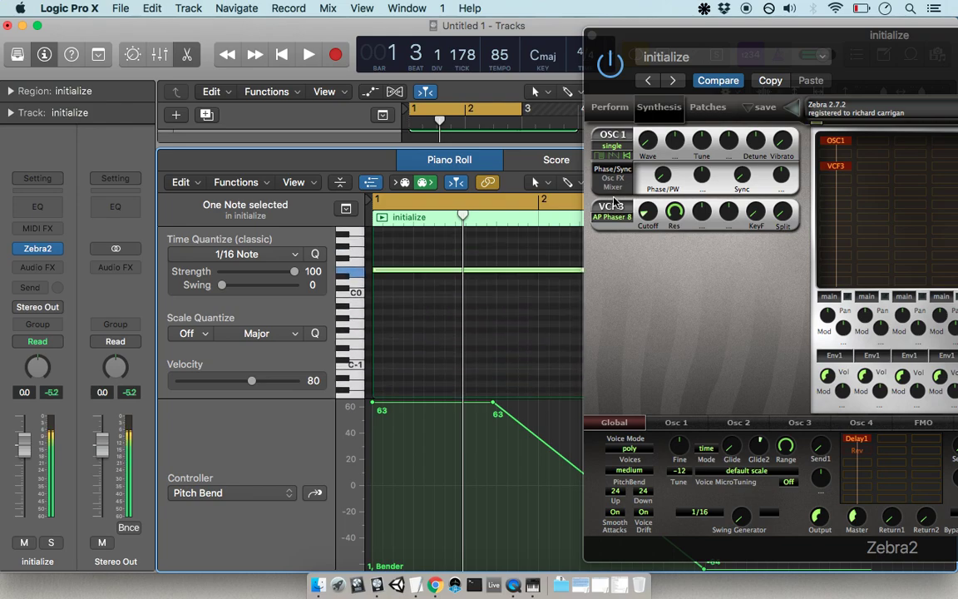
key(alt+shift+Down)
Play the lowered note while sweeping the VCF 3 Cutoff, ending at about 123
key(space)
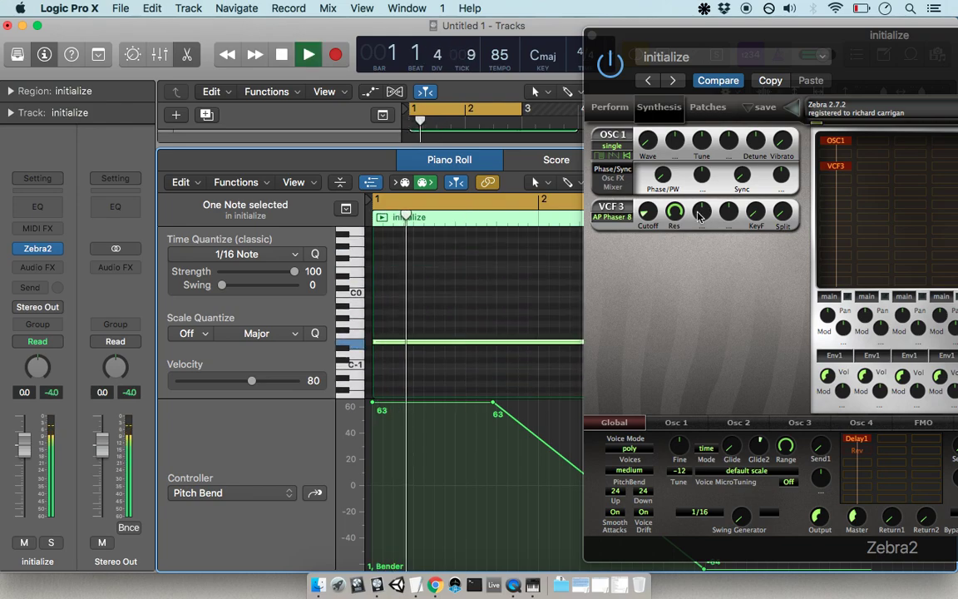
drag(641, 218, 641, 142)
key(space)
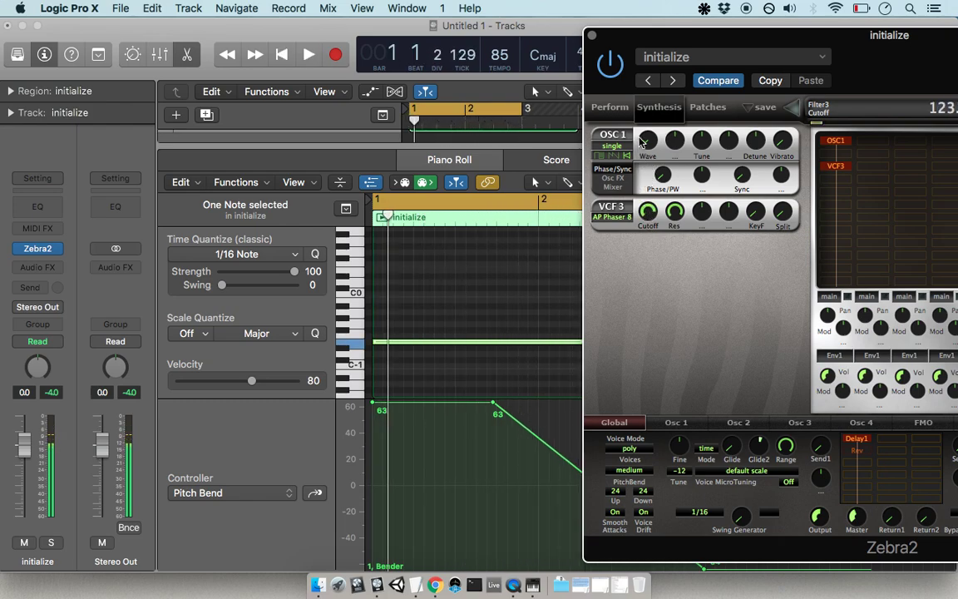
Remove the middle Pitch Bend point so the ramp falls straight from bar 1, and audition it while sweeping the VCF 3 Cutoff to about 105
click(494, 408)
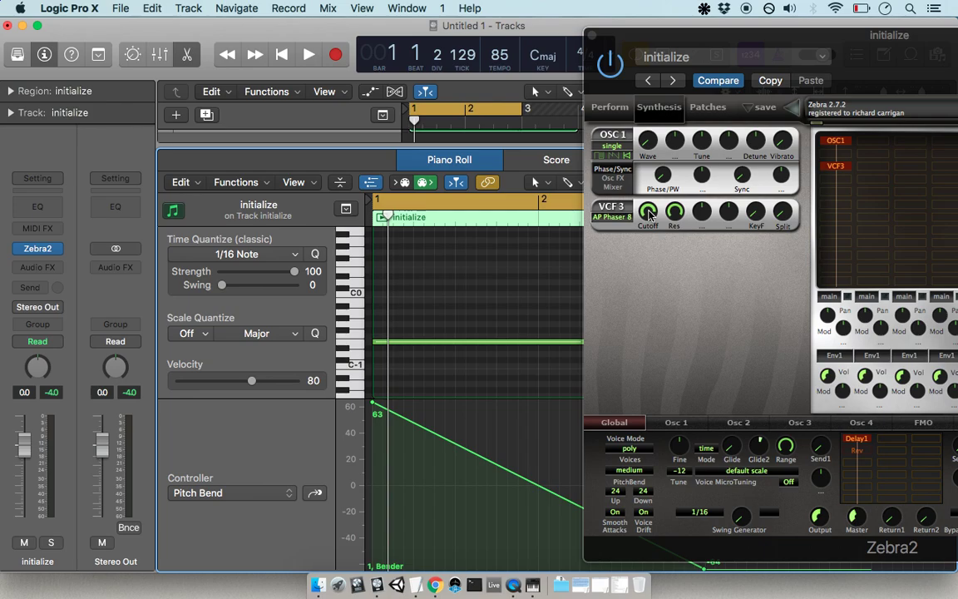
key(space)
mouse_move(654, 212)
mouse_down()
mouse_move(655, 298)
mouse_move(650, 220)
mouse_up()
key(space)
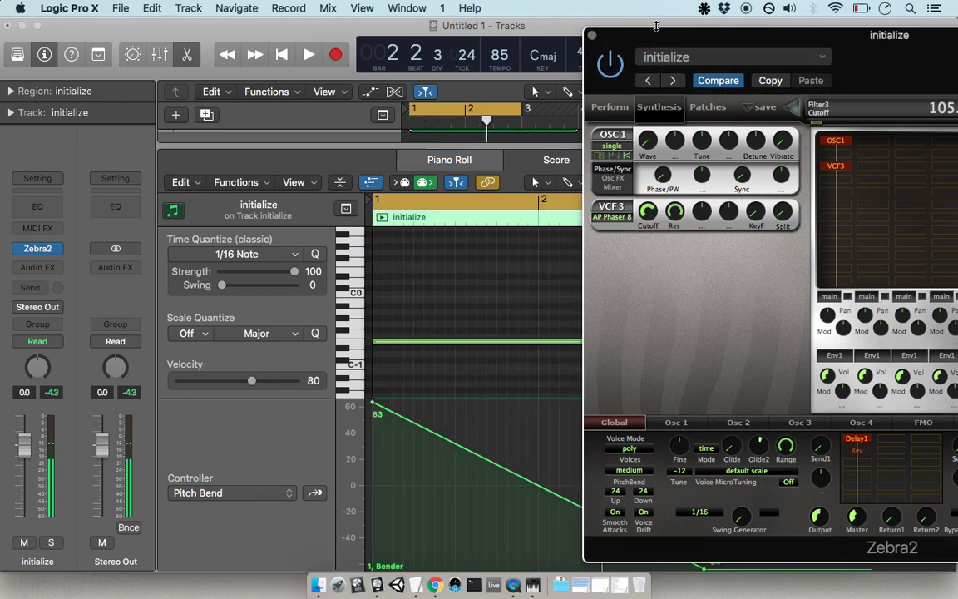
Move the Zebra2 window aside and reverse the Pitch Bend ramp to rise from -64 at bar 1 to 63 at bar 3
drag(652, 34, 782, 25)
drag(373, 404, 374, 569)
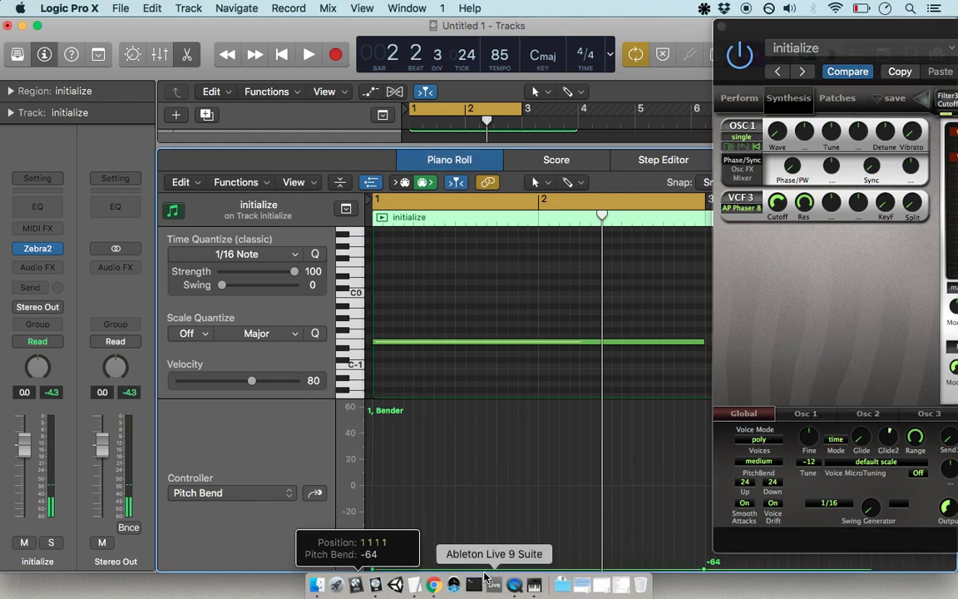
drag(707, 572, 706, 409)
Bow the rising Pitch Bend ramp downward with the Automation Curve Tool, and audition it while sweeping the VCF 3 Cutoff
click(569, 181)
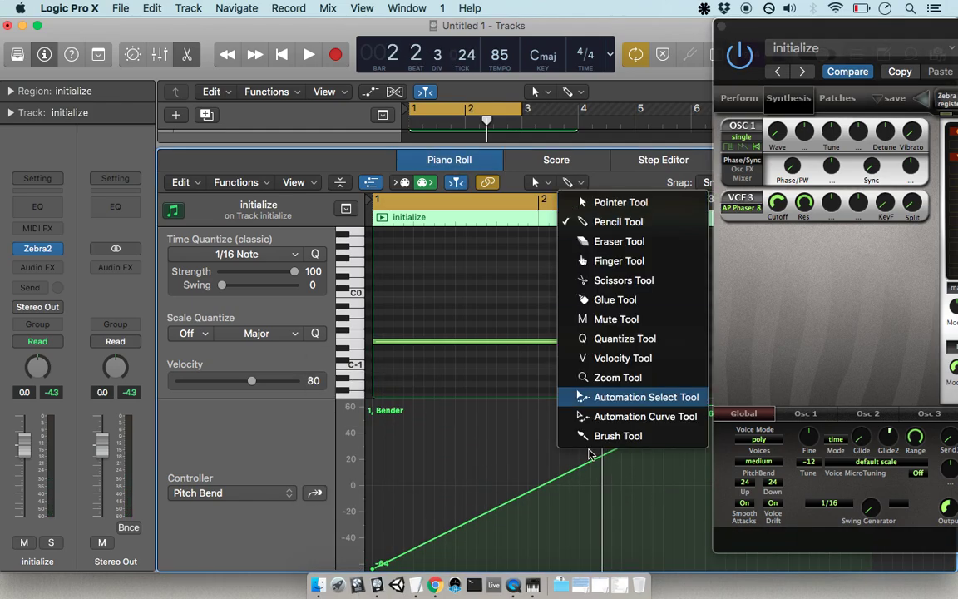
click(632, 416)
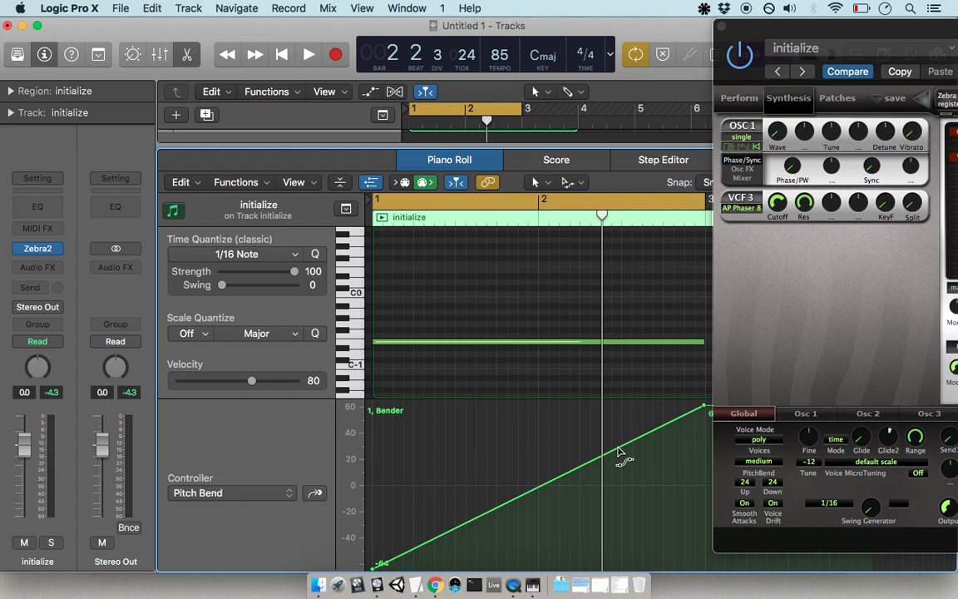
drag(609, 460, 615, 498)
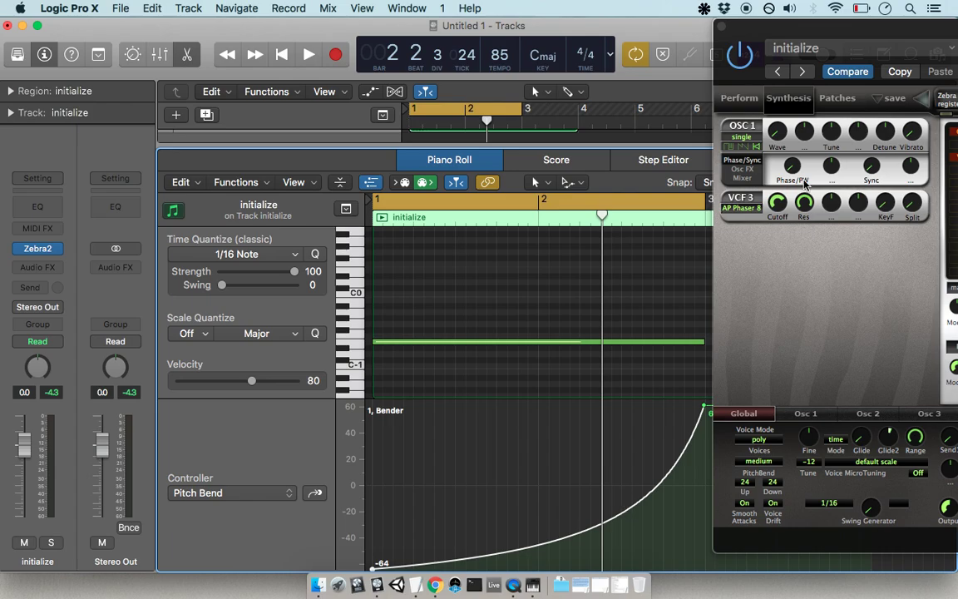
key(space)
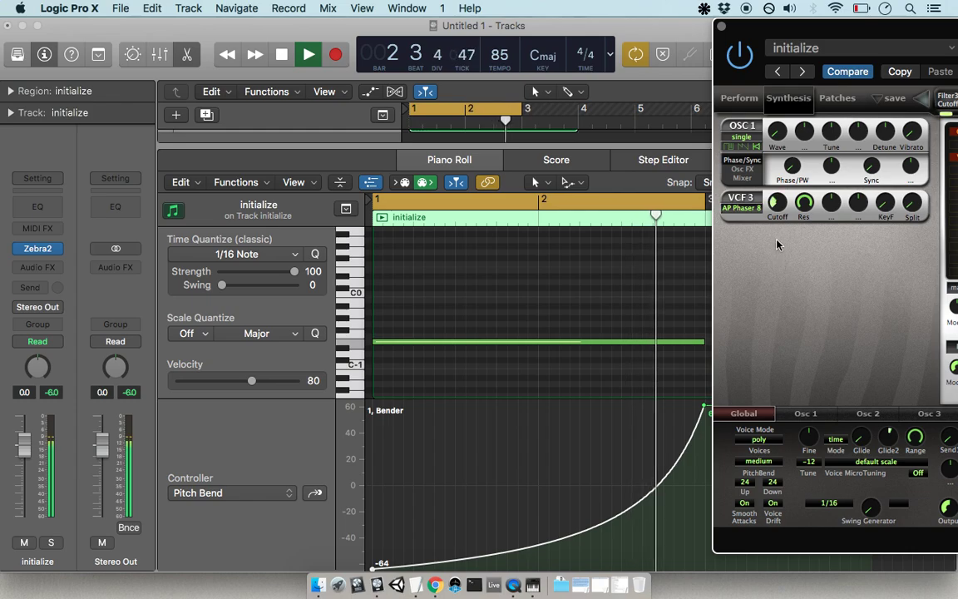
key(space)
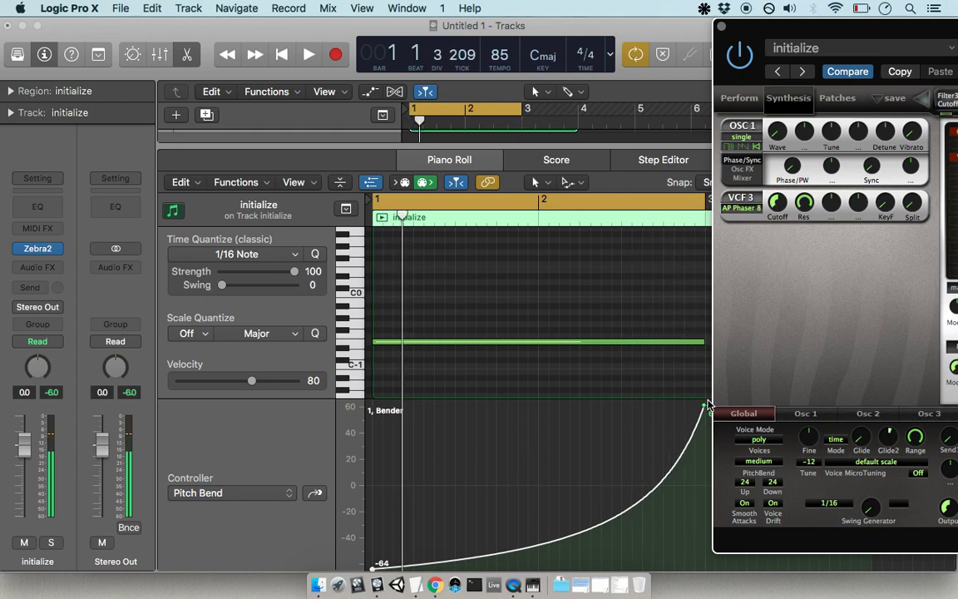
Move the Pitch Bend peak of 63 to bar 2, add an upward-bowed fall to -64 at bar 3, and audition the shape
drag(704, 407, 539, 408)
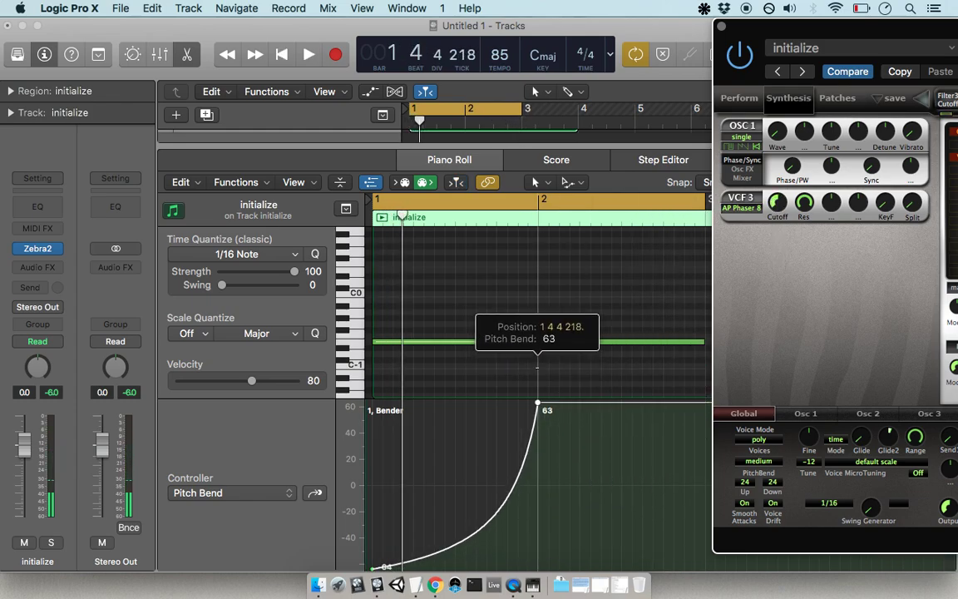
drag(633, 407, 706, 568)
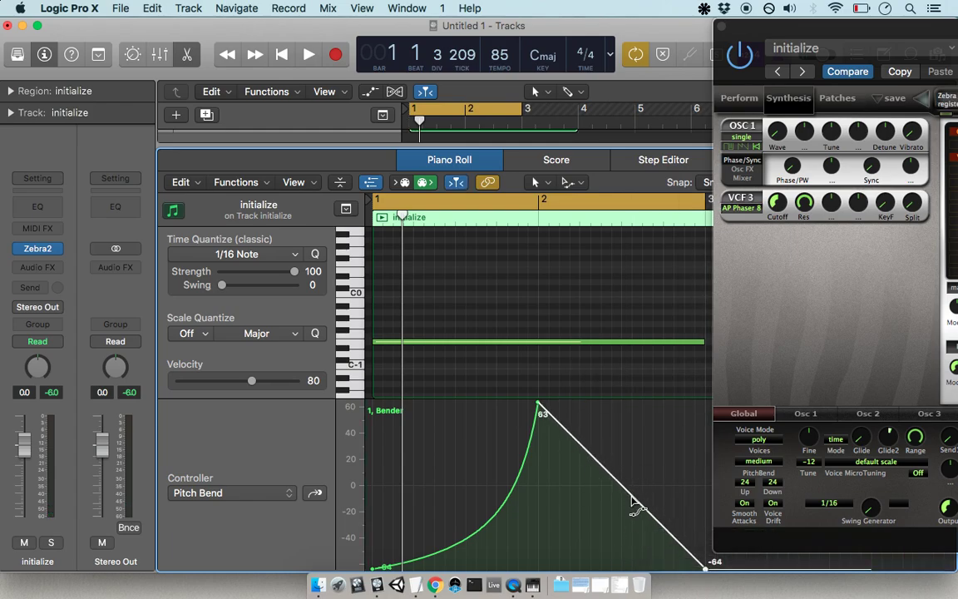
drag(632, 502, 669, 454)
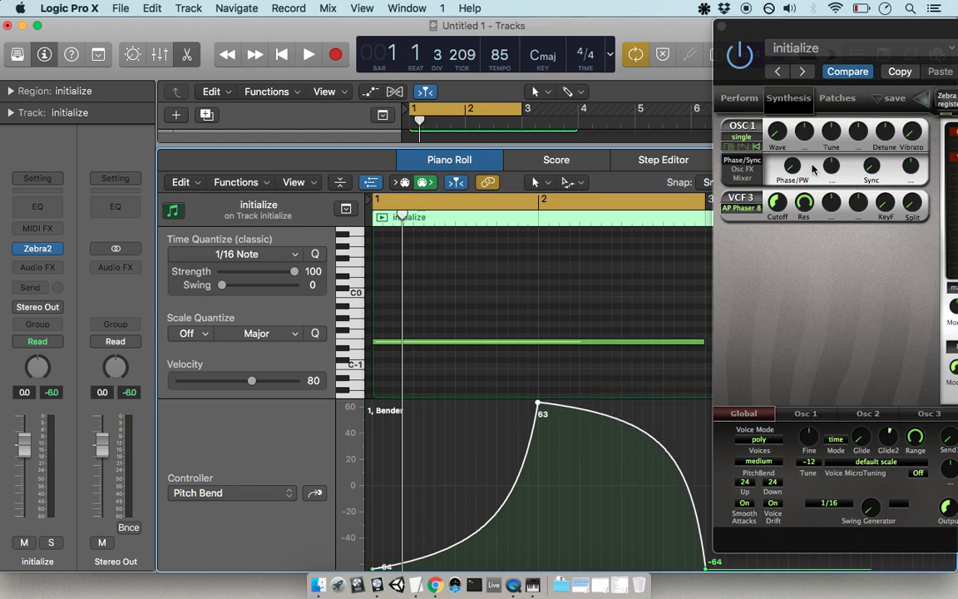
click(813, 169)
key(space)
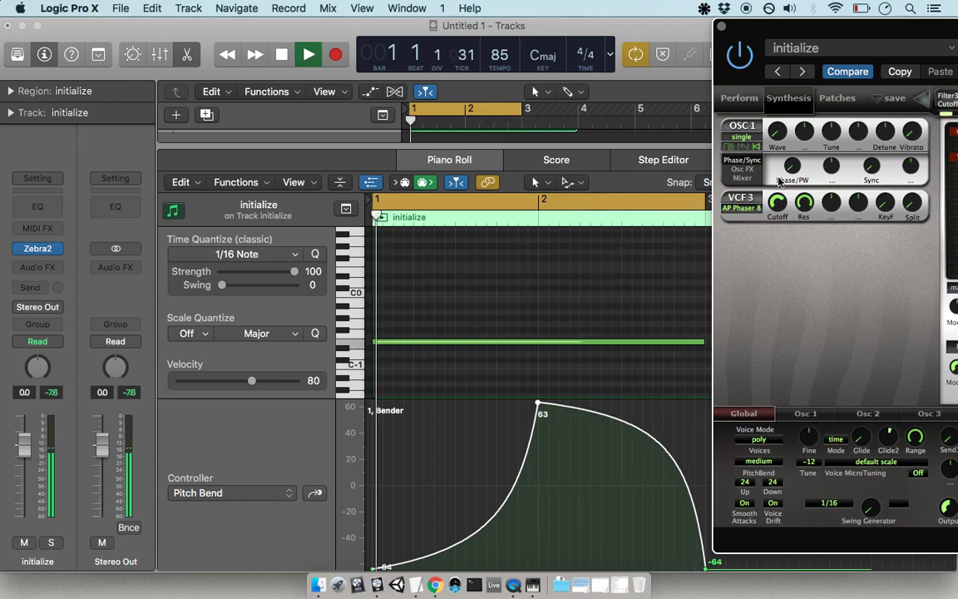
key(space)
Shift the Pitch Bend peak to about beat 2 of bar 1 and the -64 end point to bar 2, and audition the shape
click(538, 405)
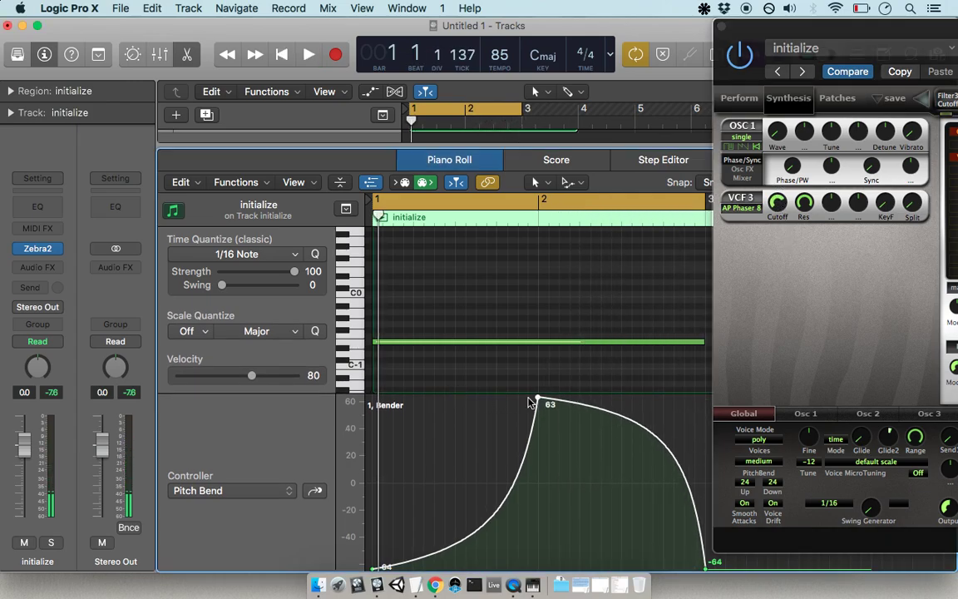
drag(538, 400, 415, 400)
drag(708, 572, 549, 585)
scroll(426, 321, up, 3)
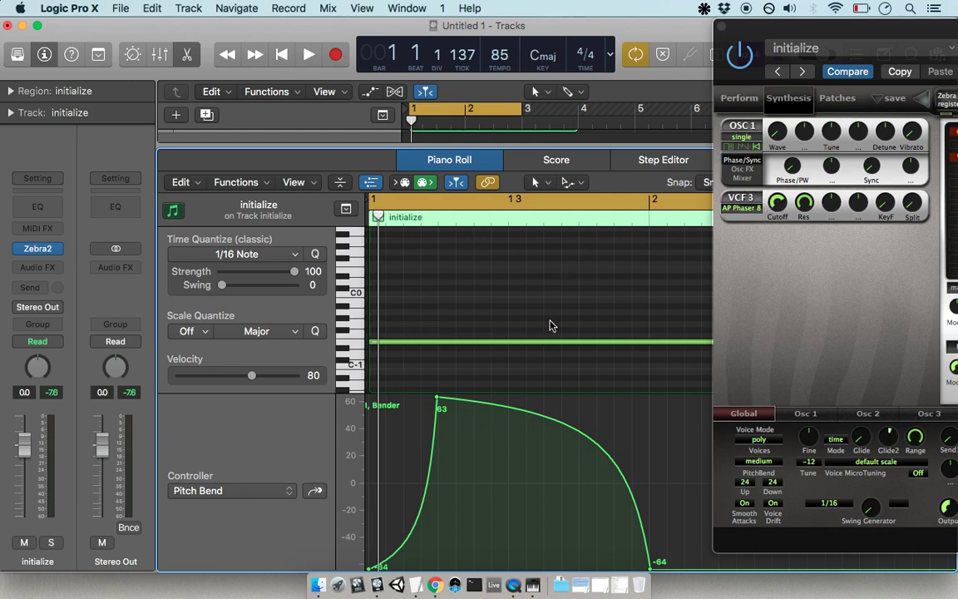
key(space)
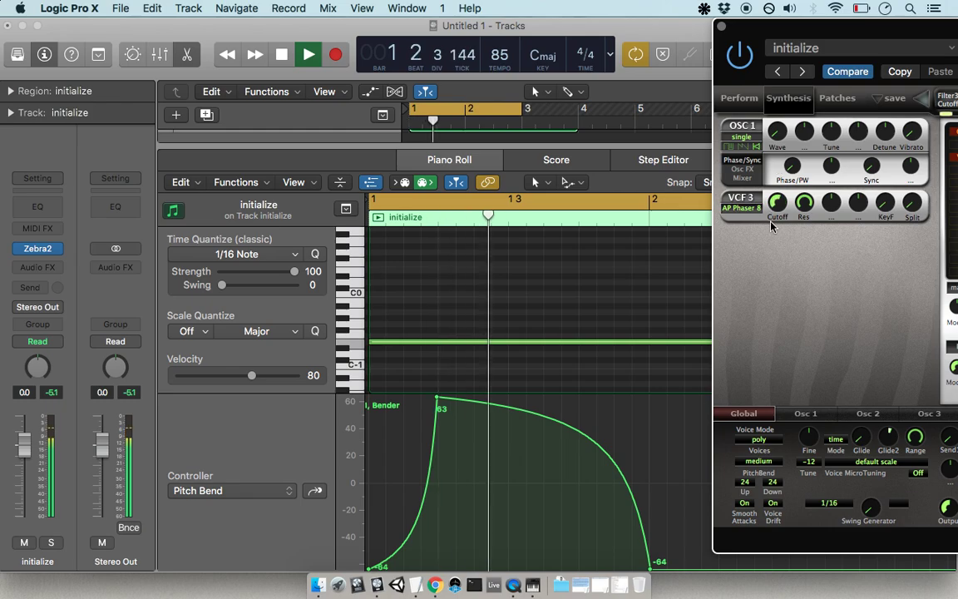
key(space)
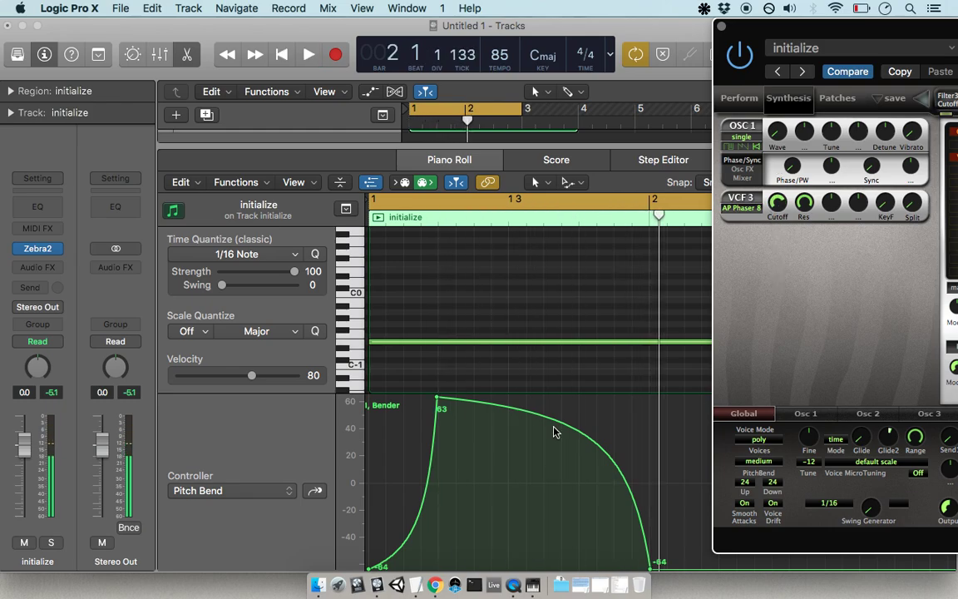
Bow the falling Pitch Bend segment inward to form a sharp spike, and play it while sweeping the VCF 3 Cutoff
drag(581, 434, 524, 517)
key(space)
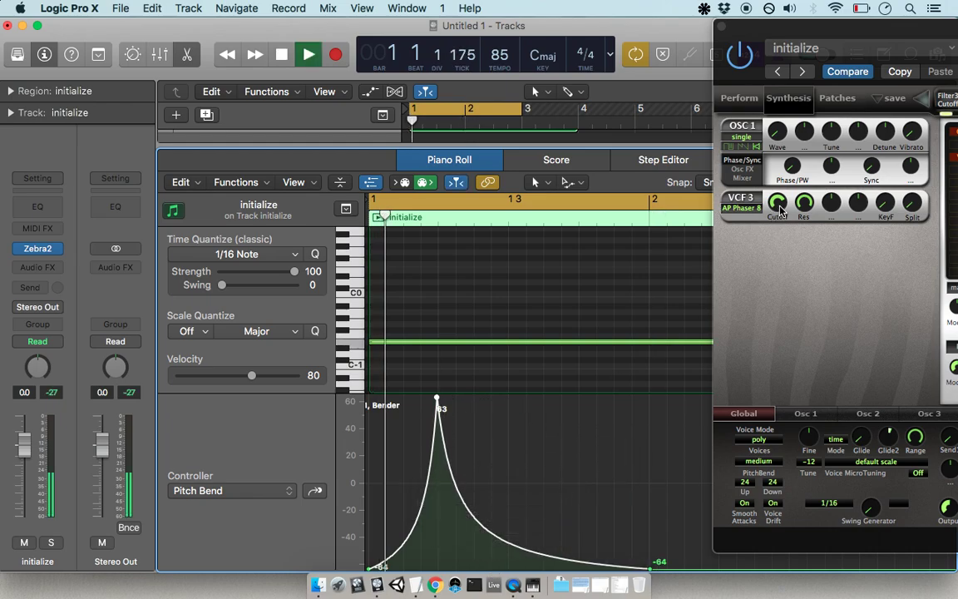
click(768, 258)
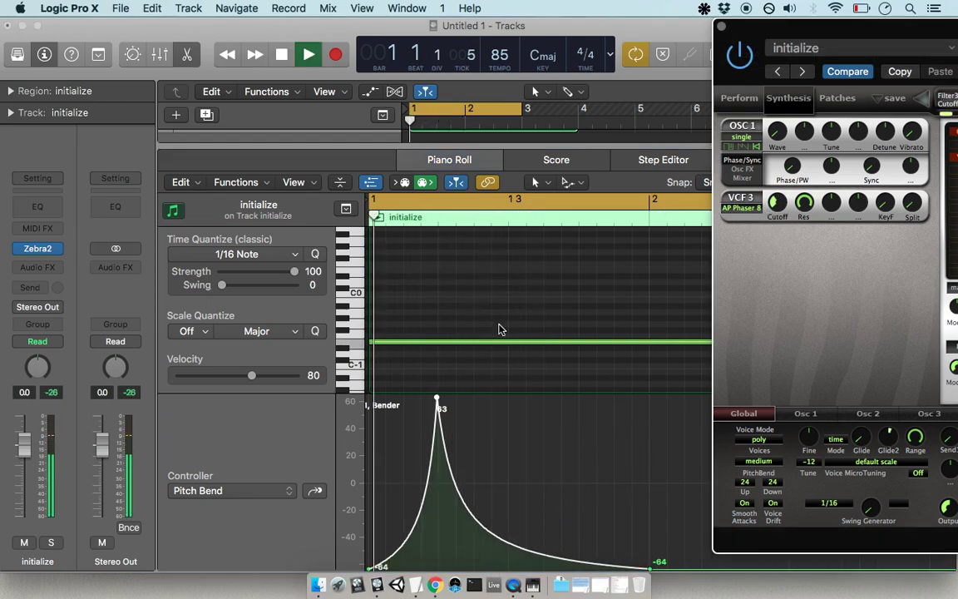
Move the Pitch Bend peak to about beat 3 of bar 1 and audition the loop with VCF 3 Cutoff sweeps
drag(437, 400, 507, 398)
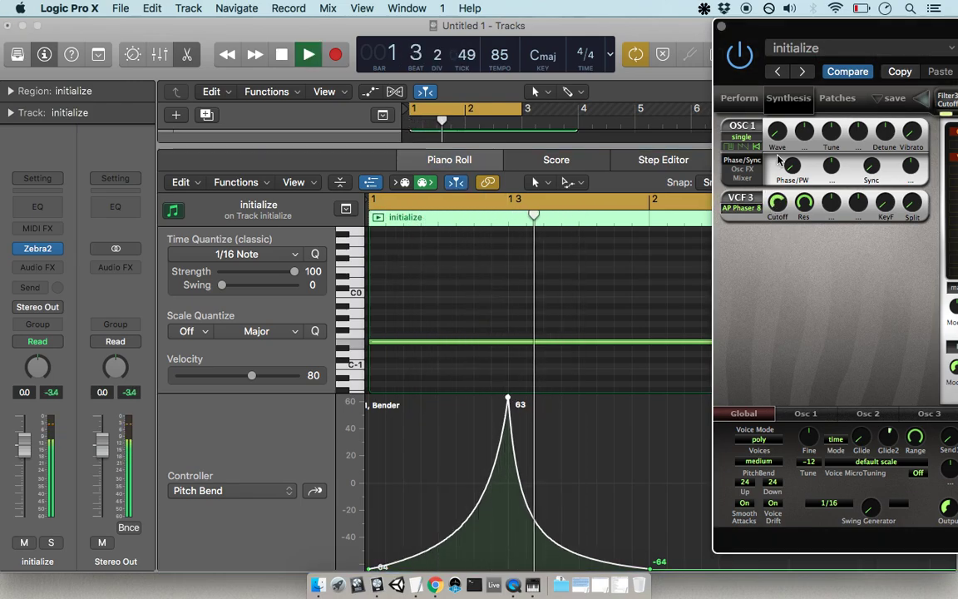
key(space)
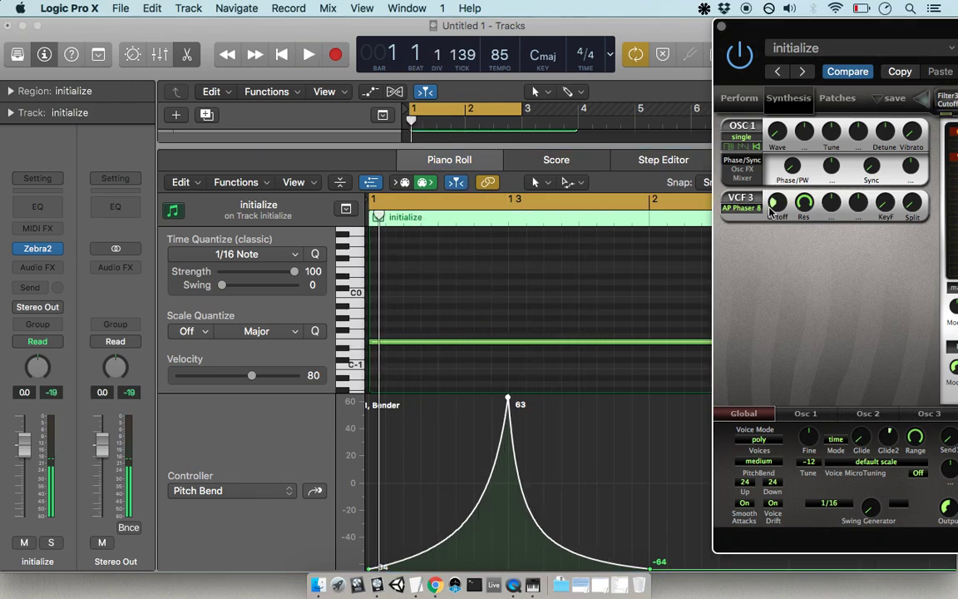
key(space)
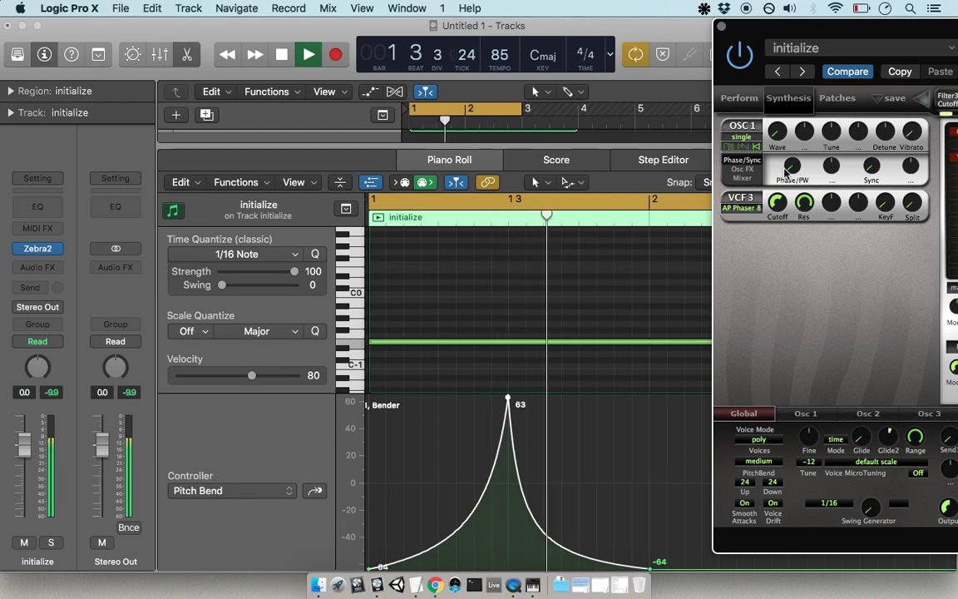
key(space)
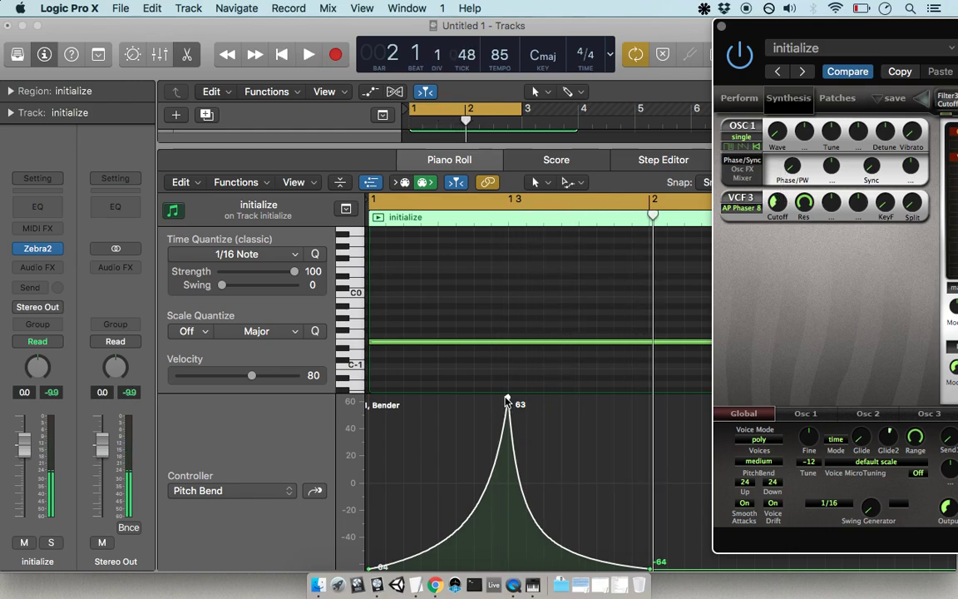
Move the Pitch Bend peak to about beat 4 of bar 1 and the -64 end point about a third into bar 2, and audition with Cutoff sweeps
click(508, 401)
drag(509, 399, 563, 402)
drag(652, 563, 745, 563)
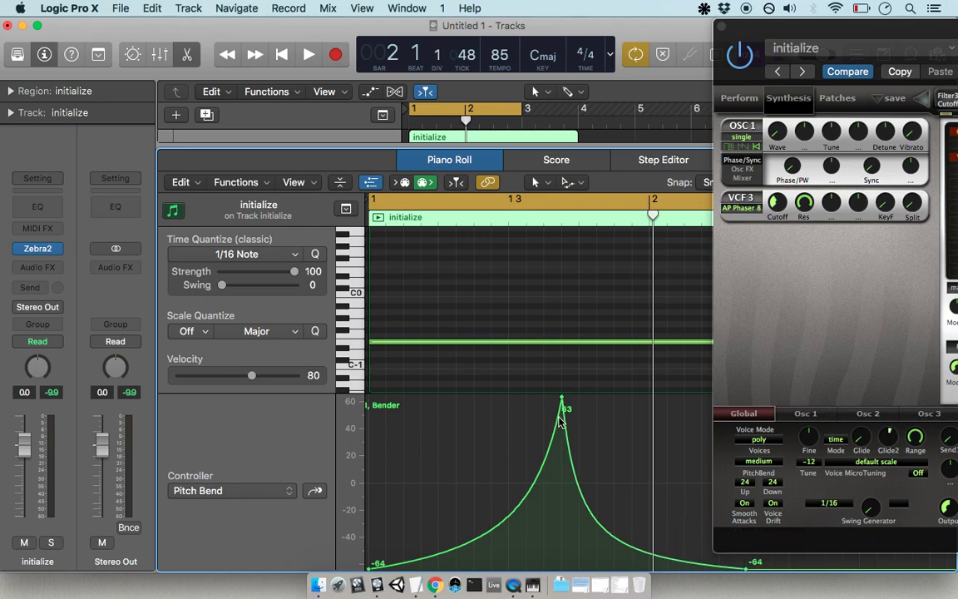
drag(563, 405, 577, 402)
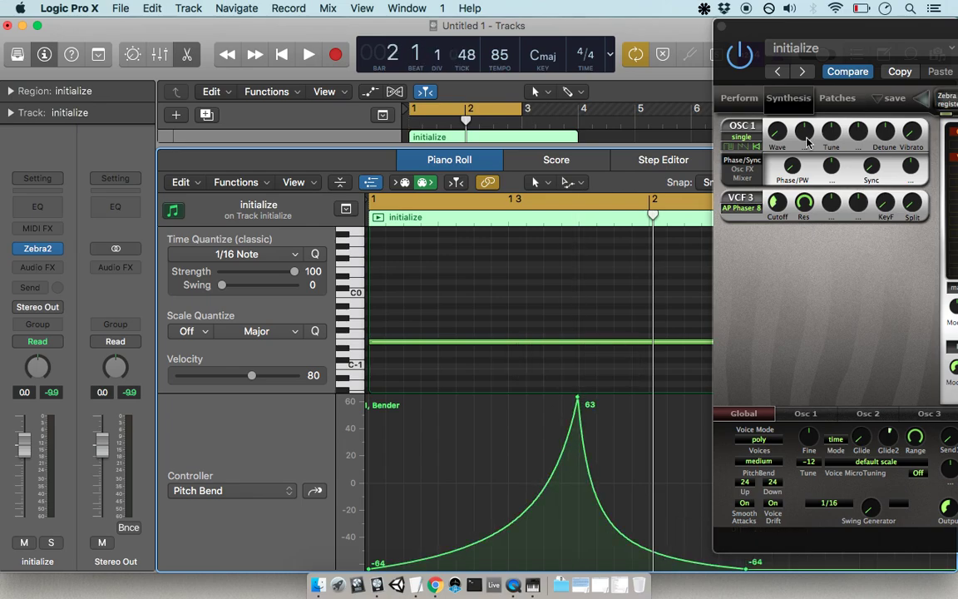
key(space)
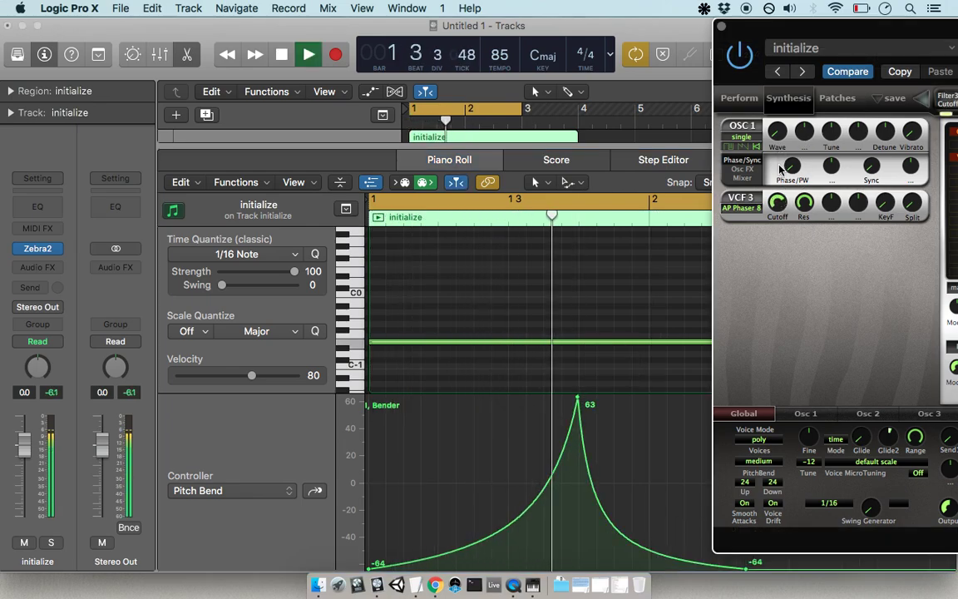
key(space)
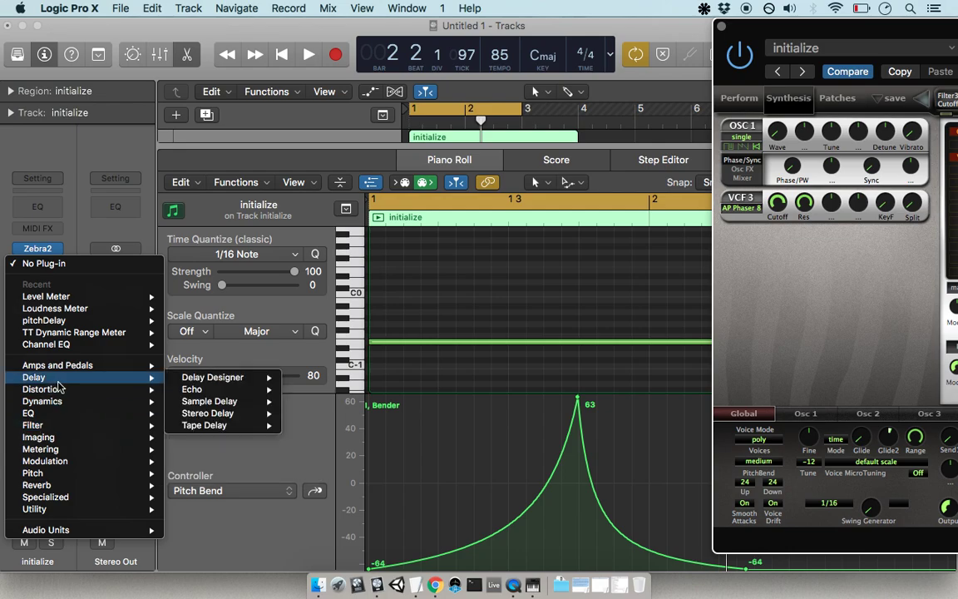
Insert the Overdrive distortion effect on the Zebra2 track and set its Drive to 6.75 dB
mouse_move(58, 392)
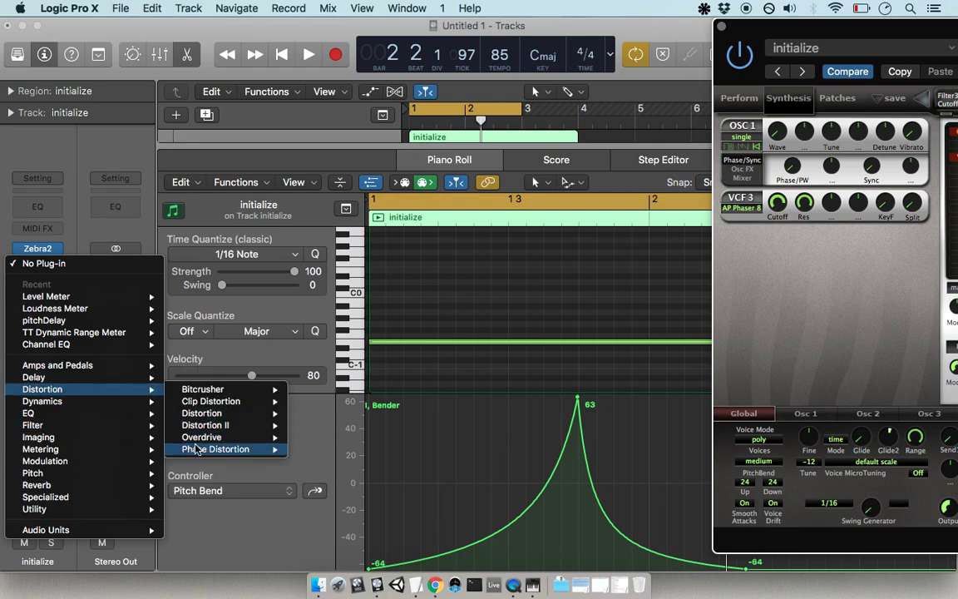
mouse_move(195, 441)
click(319, 437)
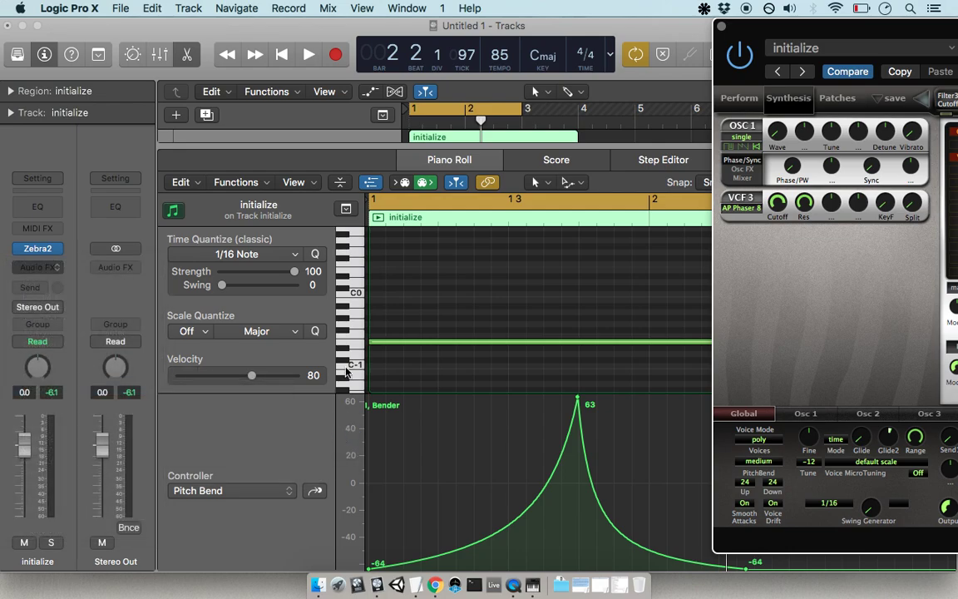
drag(90, 188, 89, 183)
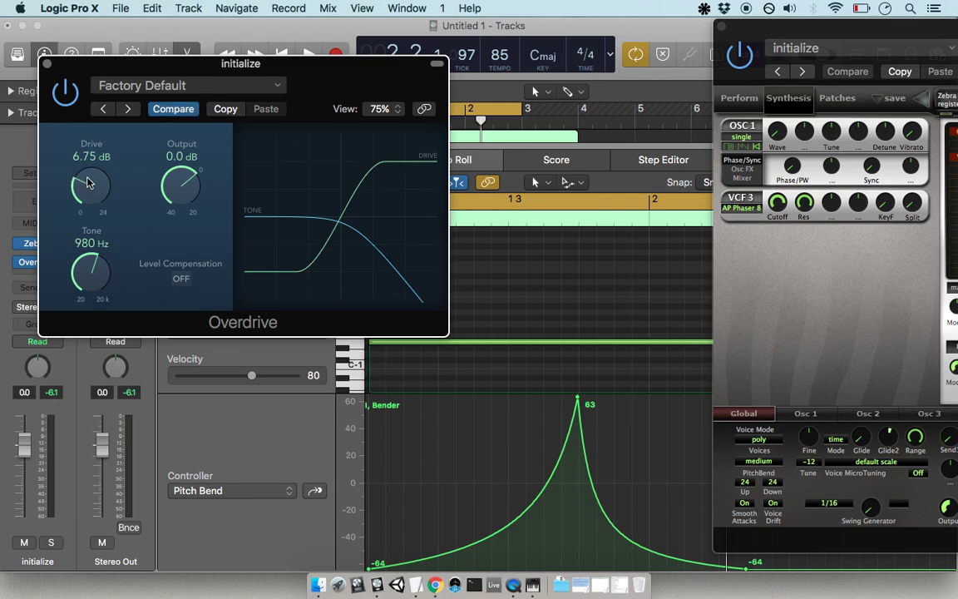
Set the Overdrive Tone to 5300 Hz and audition the loop while sweeping the VCF 3 Cutoff
drag(70, 348, 71, 250)
key(space)
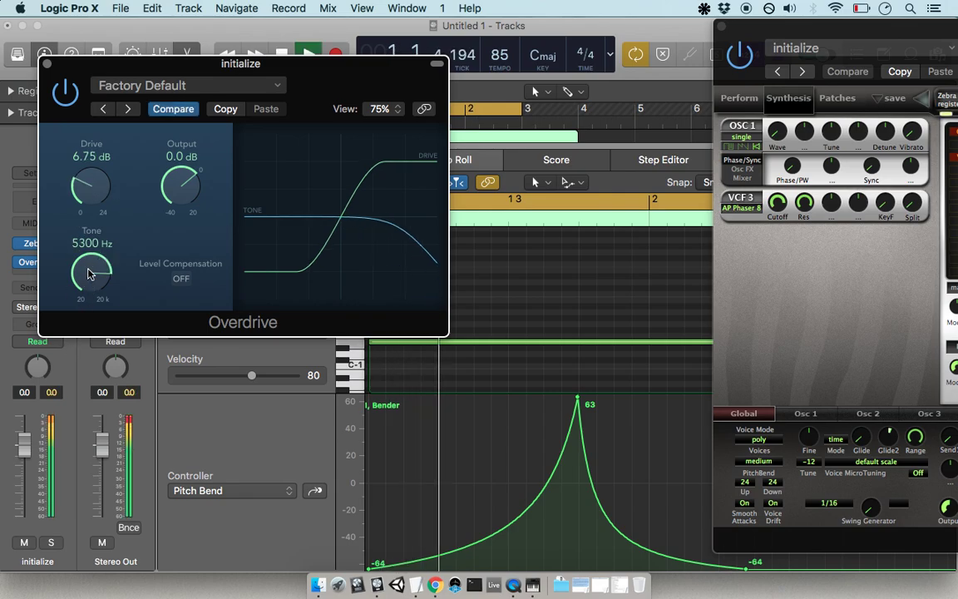
drag(778, 202, 782, 224)
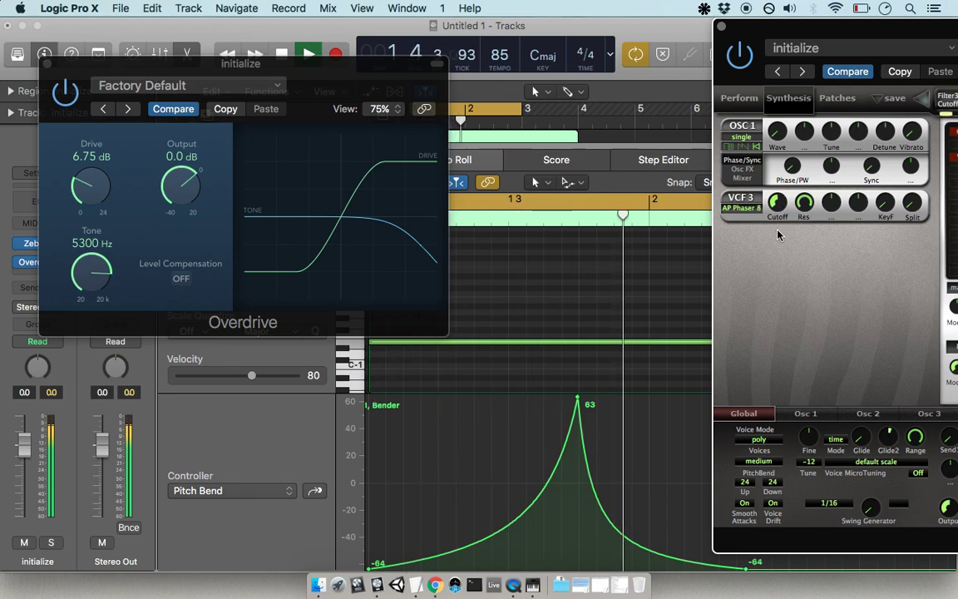
Raise the Pitch Bend start point to 63, add a -64 dip at about 1 2 2 183 with a curved fall into it, and audition the loop
click(579, 400)
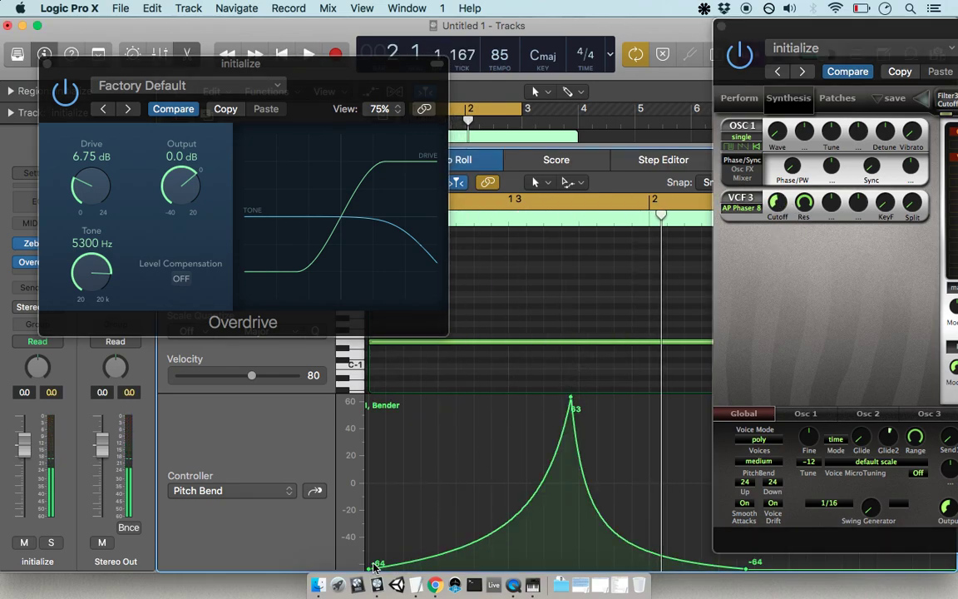
drag(369, 565, 368, 398)
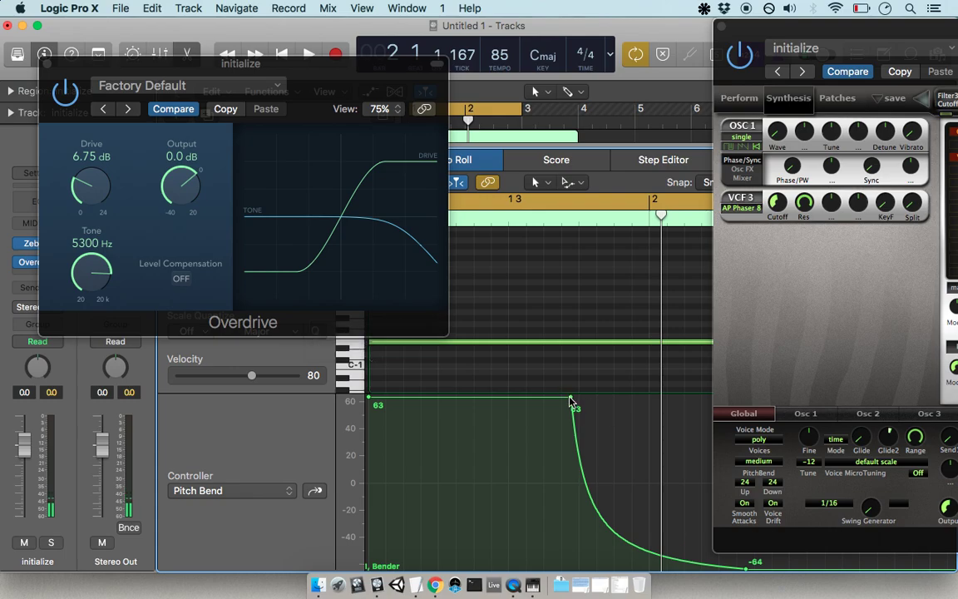
drag(470, 399, 470, 567)
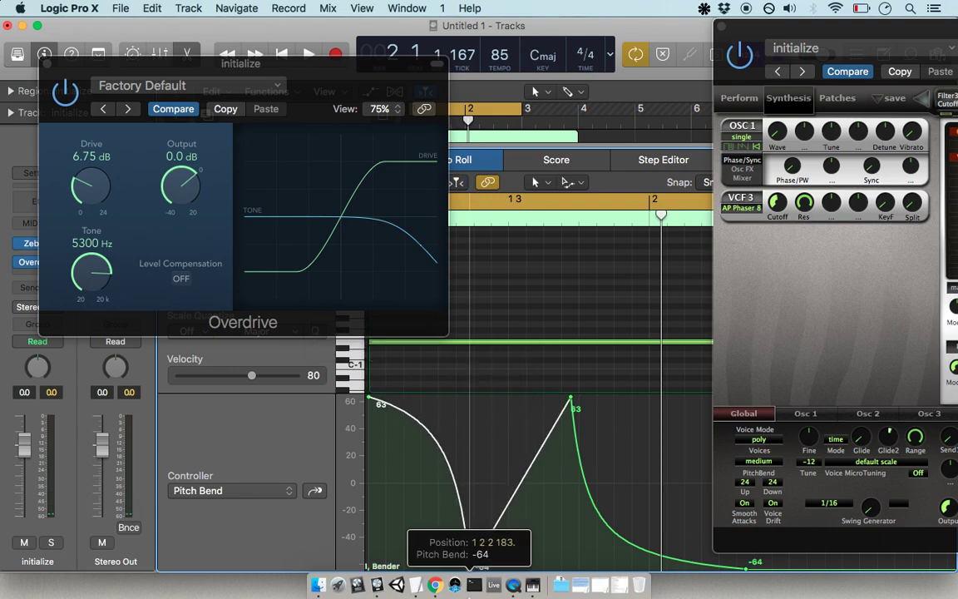
key(space)
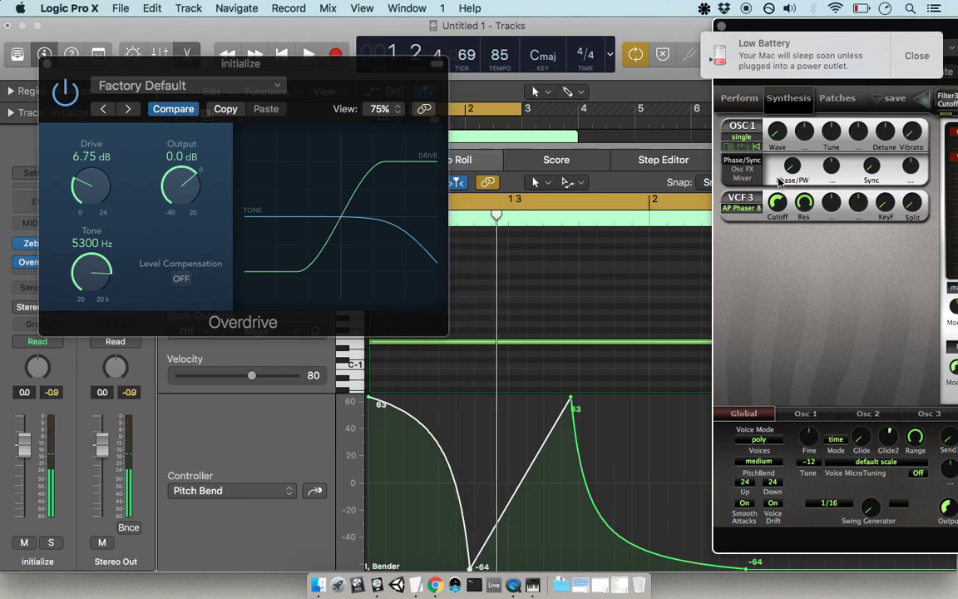
Close the Overdrive window and the Piano Roll, record a VCF 3 Cutoff sweep in Latch mode, and return the track's automation to Read
click(47, 66)
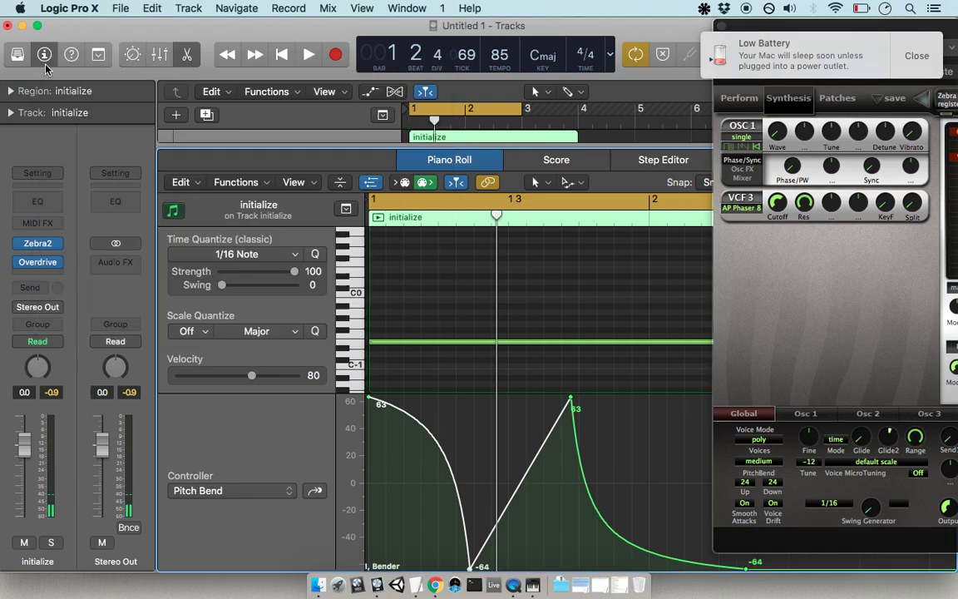
key(e)
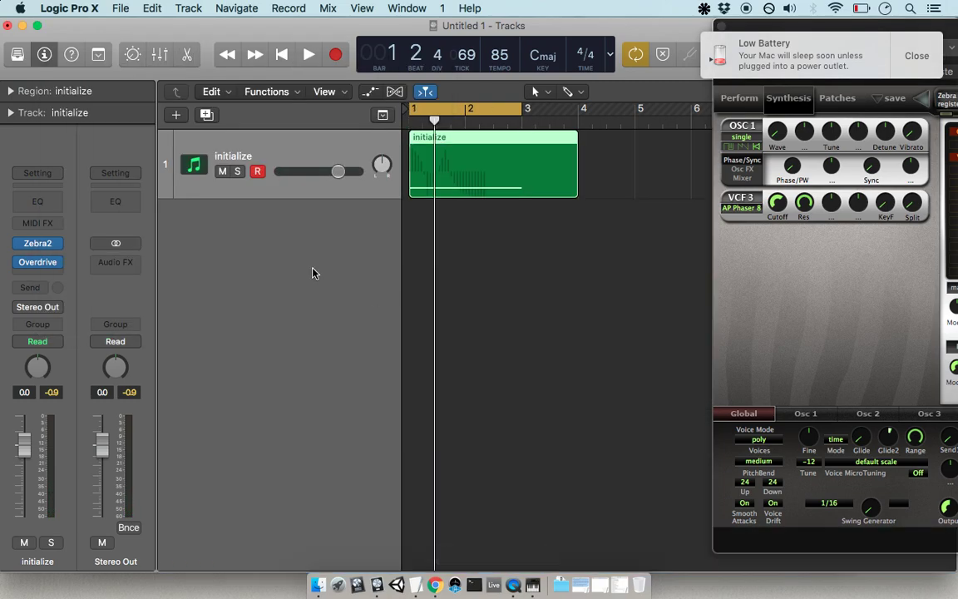
click(62, 344)
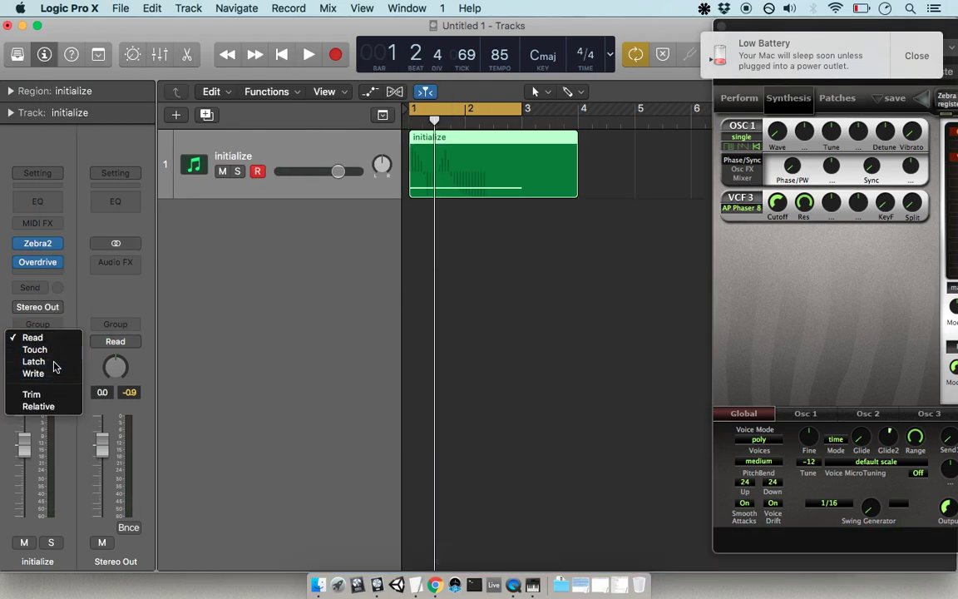
click(34, 361)
key(space)
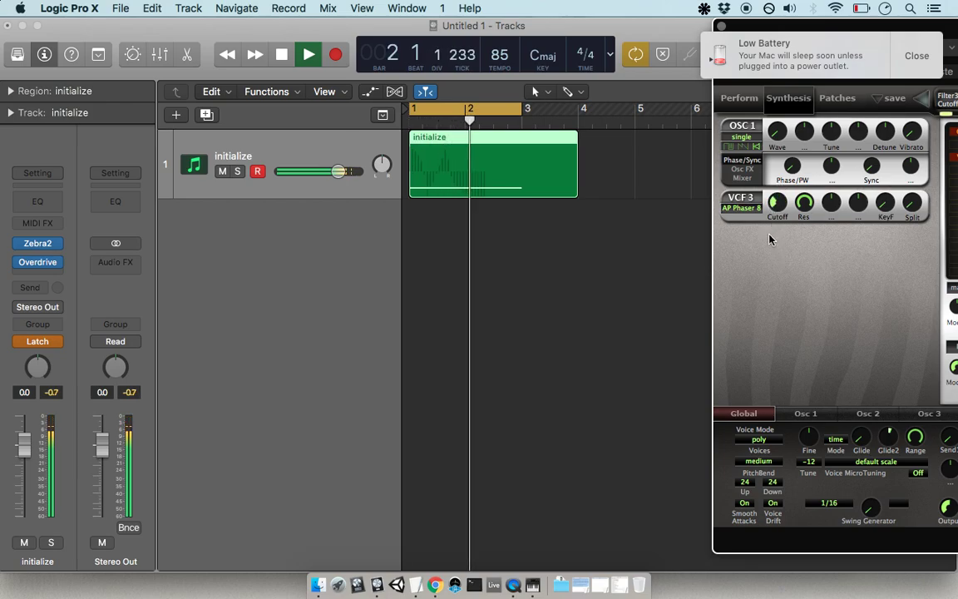
key(space)
click(58, 348)
click(32, 314)
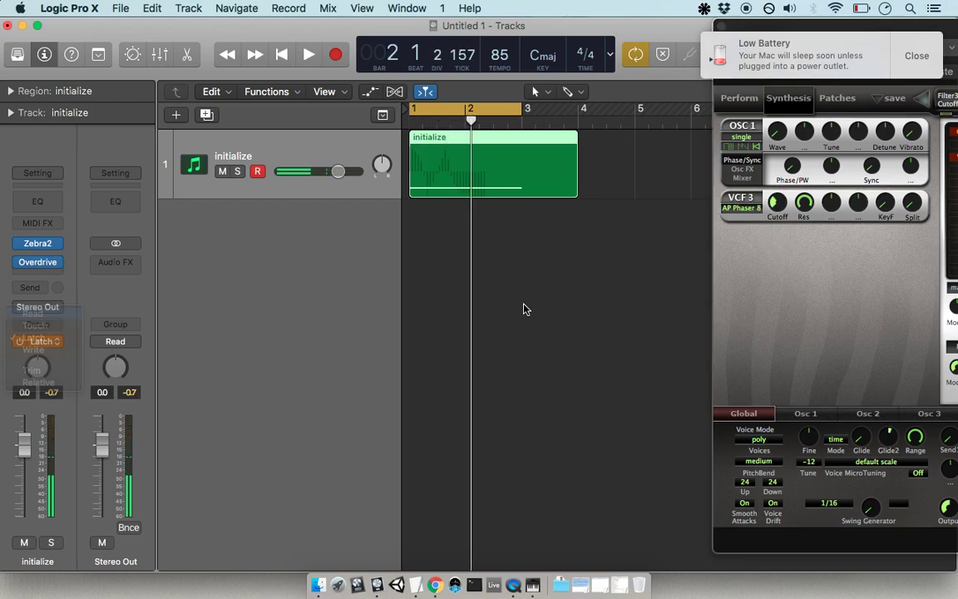
Show the enlarged track's automation and display the recorded Zebra2 Cutoff curve in its lane
key(a)
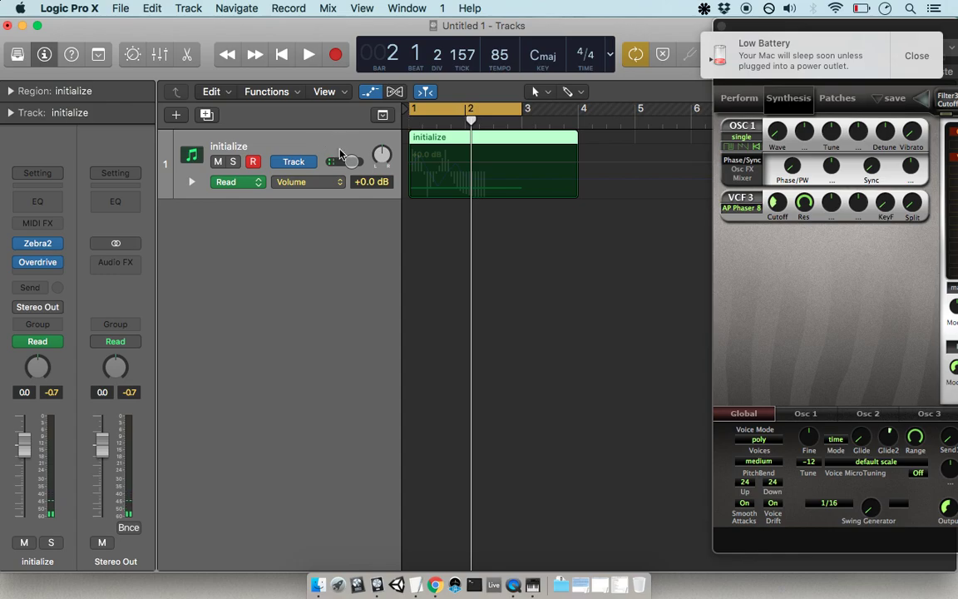
key(super+Down)
key(super+Down)
key(super+Down)
key(super+Down)
key(super+Right)
key(super+Right)
key(super+Right)
key(super+Left)
key(super+Left)
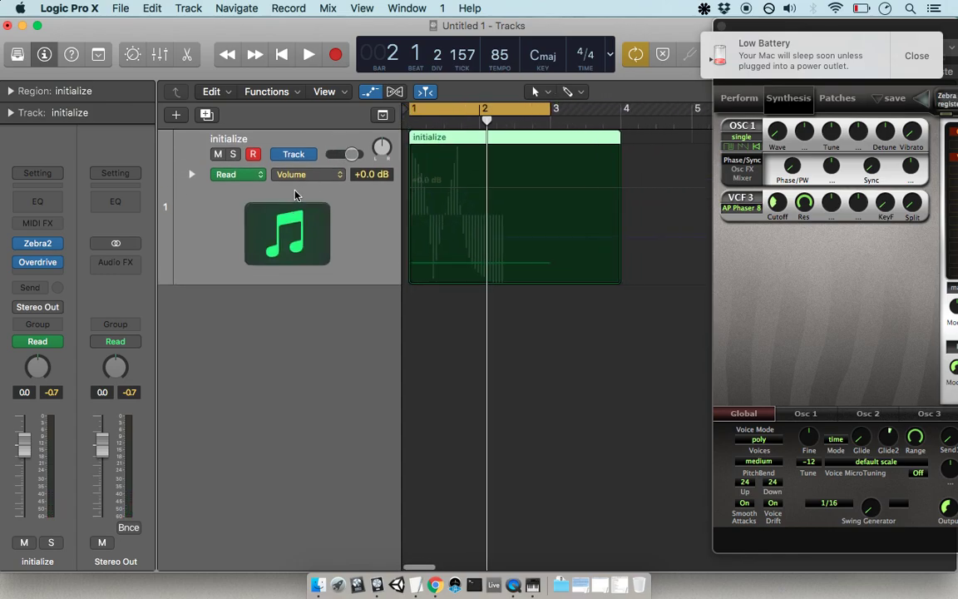
click(301, 173)
click(312, 199)
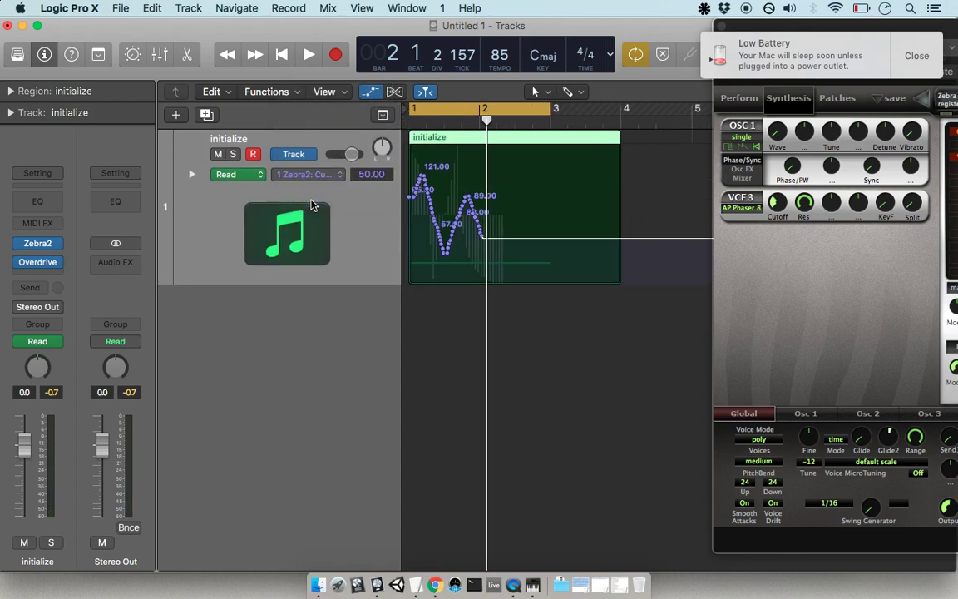
key(super+Right)
key(super+Right)
key(super+Right)
scroll(466, 235, left, 2)
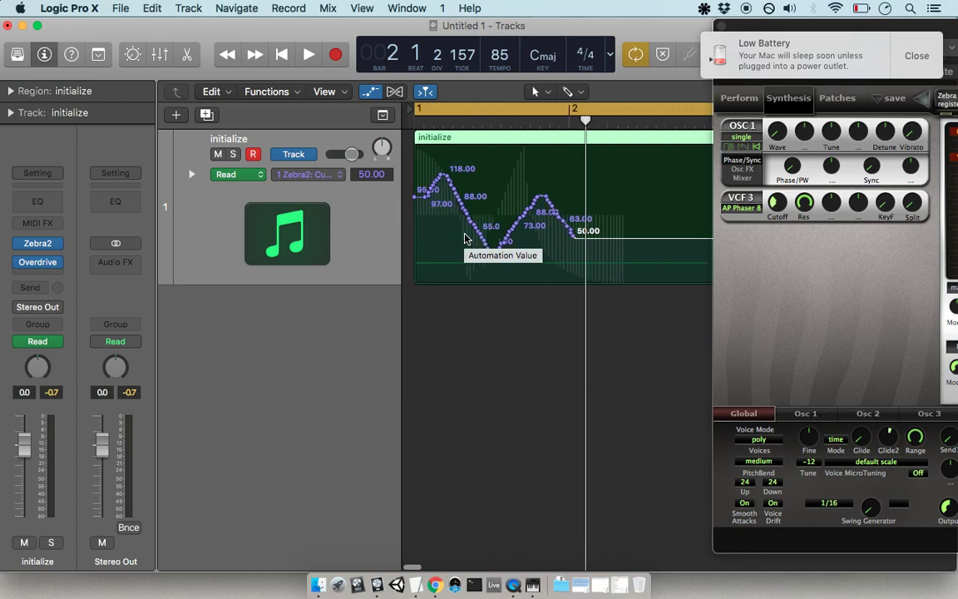
scroll(466, 239, left, 2)
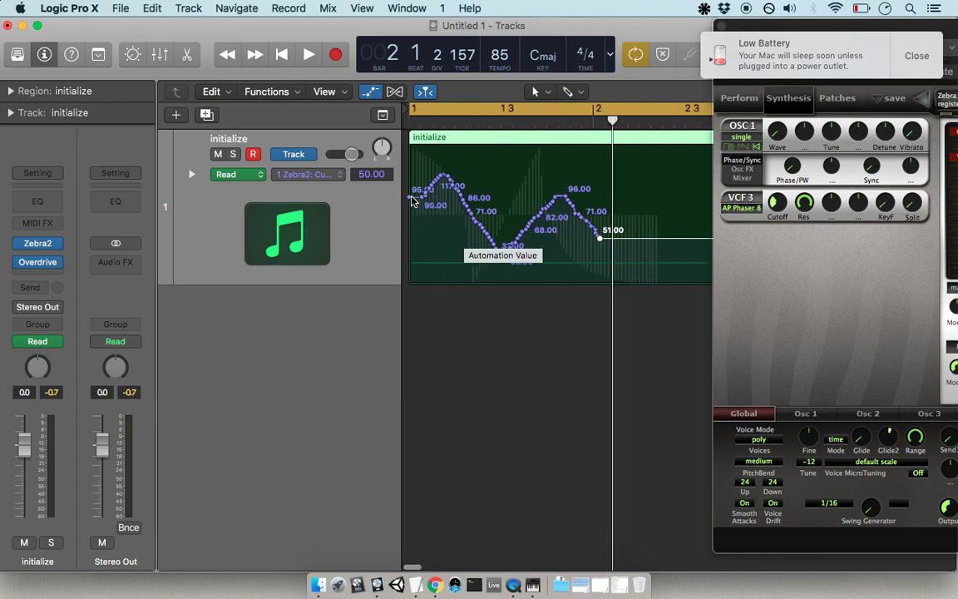
Lower the Cutoff automation's start point to 0.56 and replace the opening wave with a straight ramp to 150 just before beat 3 of bar 1
drag(414, 200, 406, 280)
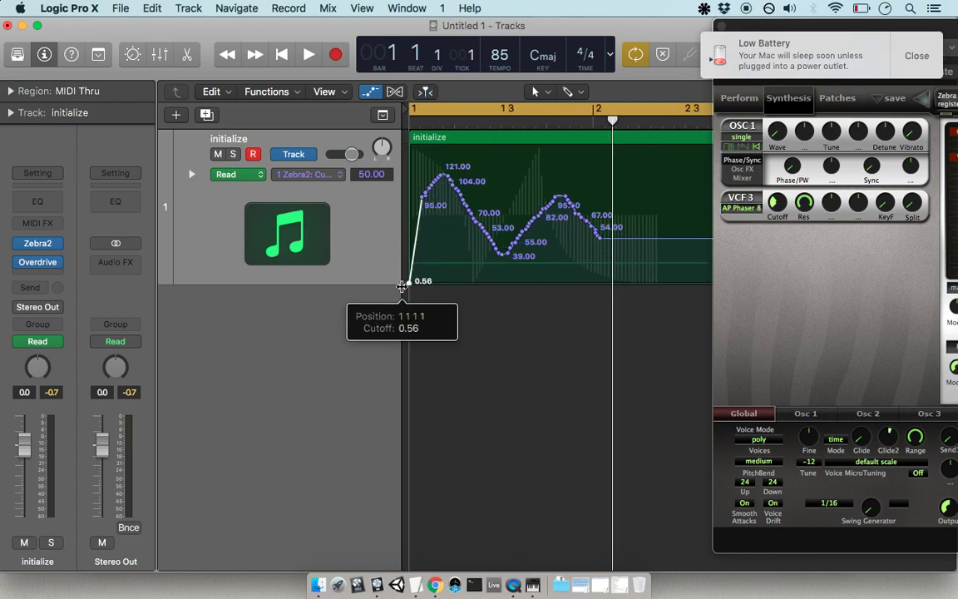
click(579, 94)
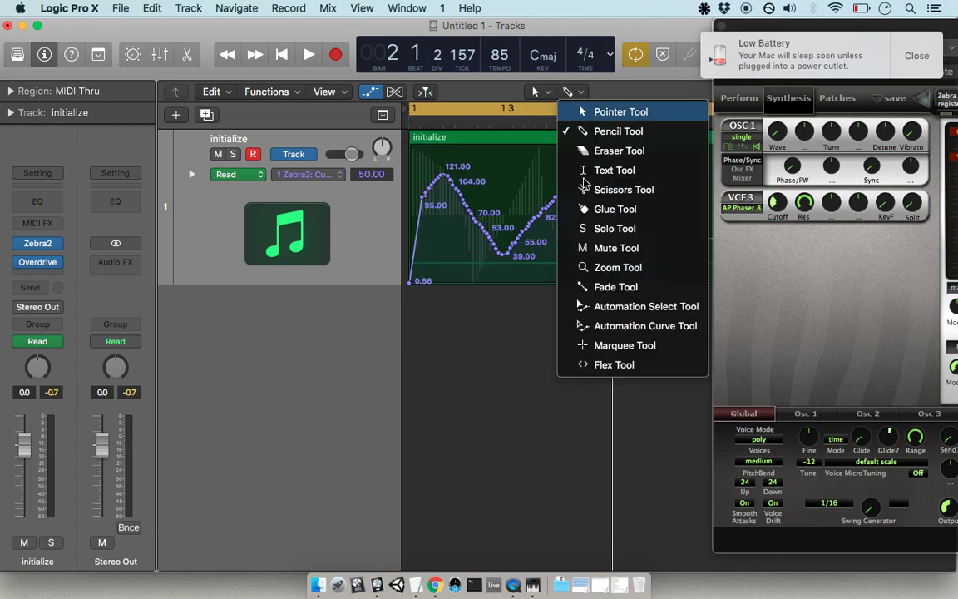
click(587, 333)
mouse_move(422, 198)
mouse_down()
mouse_move(466, 155)
mouse_move(500, 151)
mouse_up()
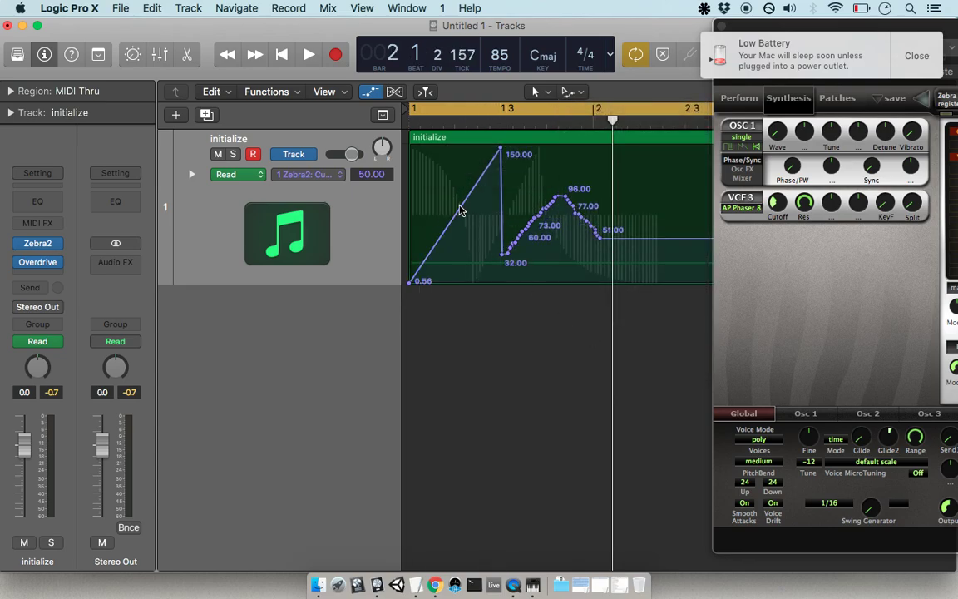
Bow the opening Cutoff ramp downward with the Automation Curve Tool and audition the loop
drag(459, 209, 464, 242)
key(space)
key(space)
key(space)
key(space)
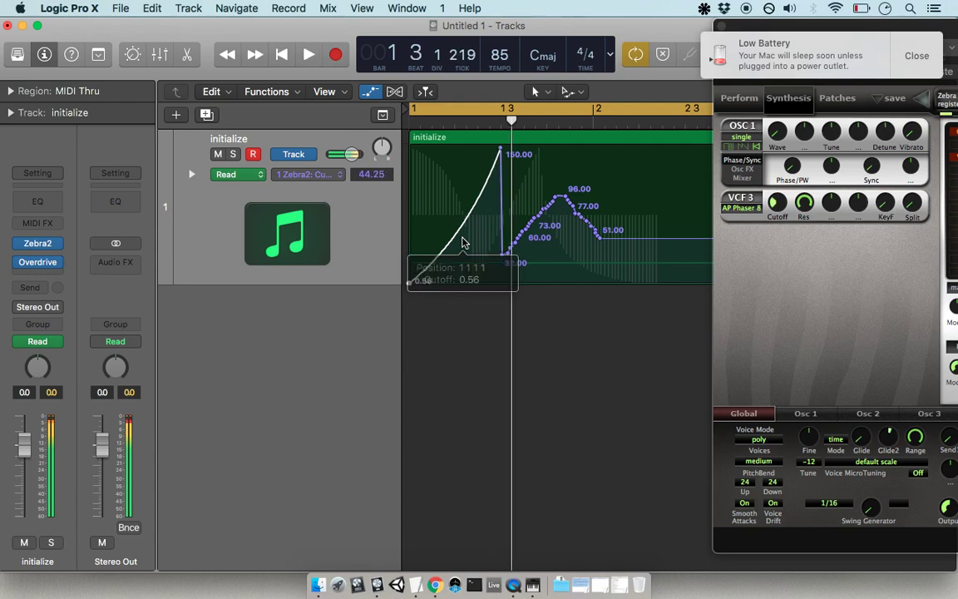
key(space)
key(space)
Shape the opening Cutoff automation into a curved U from 150 down to 0 near beat 2 and back to 150, and audition it
drag(408, 283, 453, 399)
drag(424, 234, 416, 239)
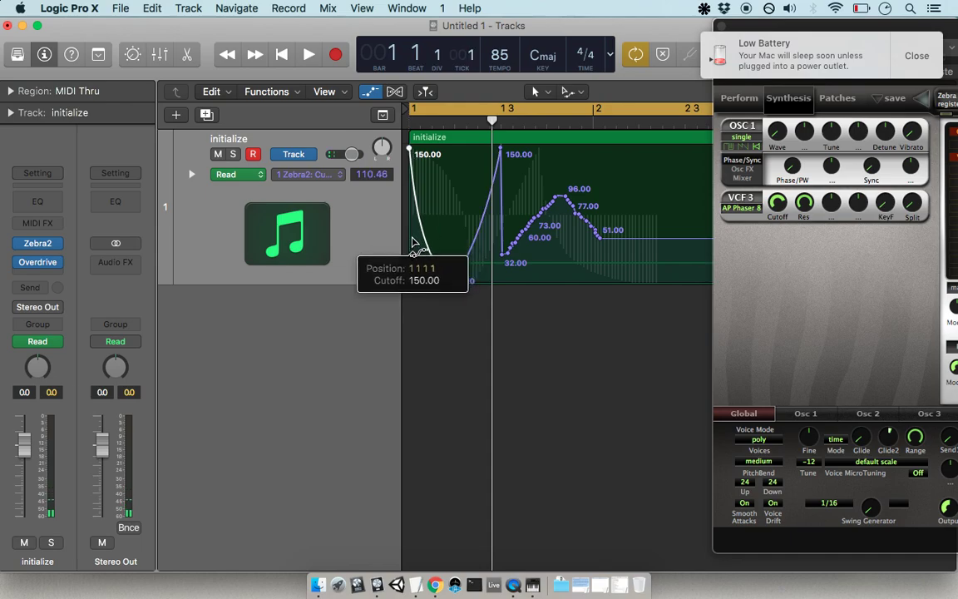
mouse_move(494, 250)
mouse_down()
mouse_move(496, 272)
mouse_move(498, 252)
mouse_up()
key(space)
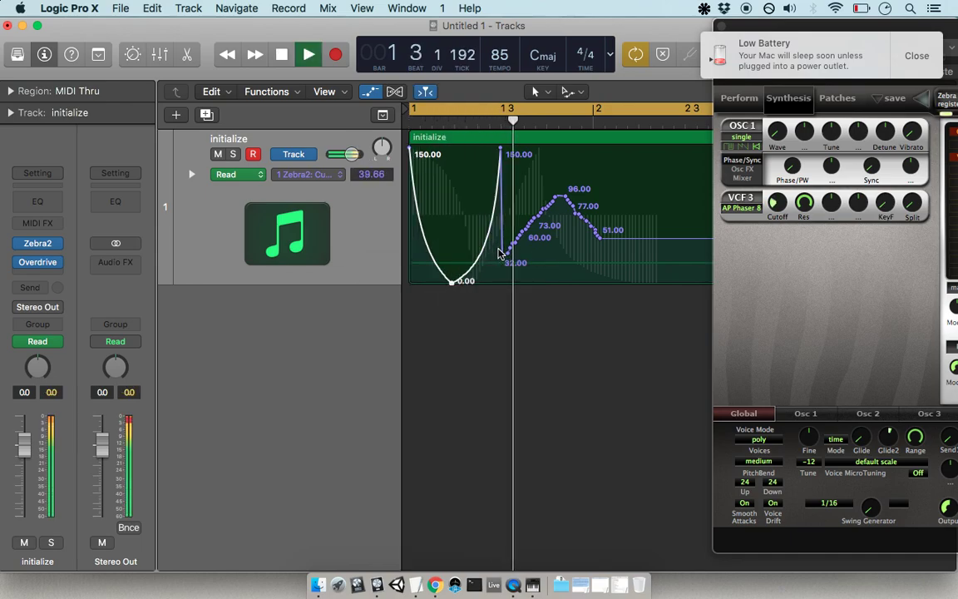
key(space)
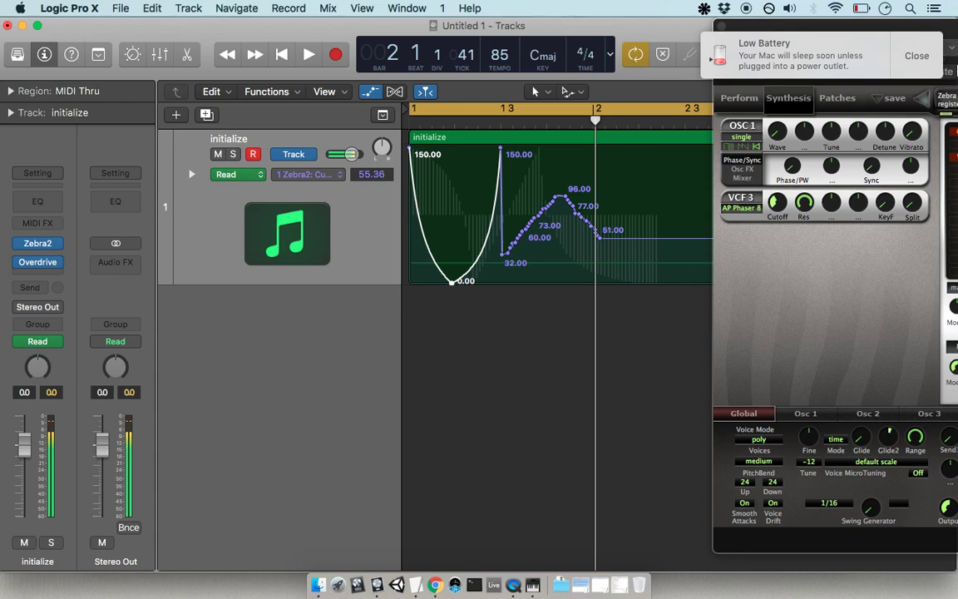
Dismiss the low battery notification and check the battery status
click(916, 56)
click(859, 8)
click(856, 7)
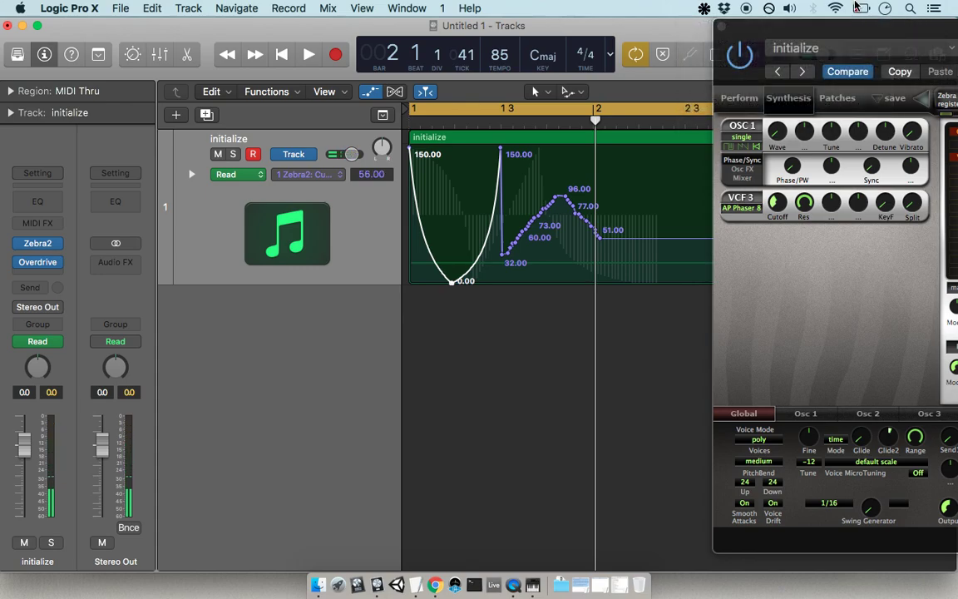